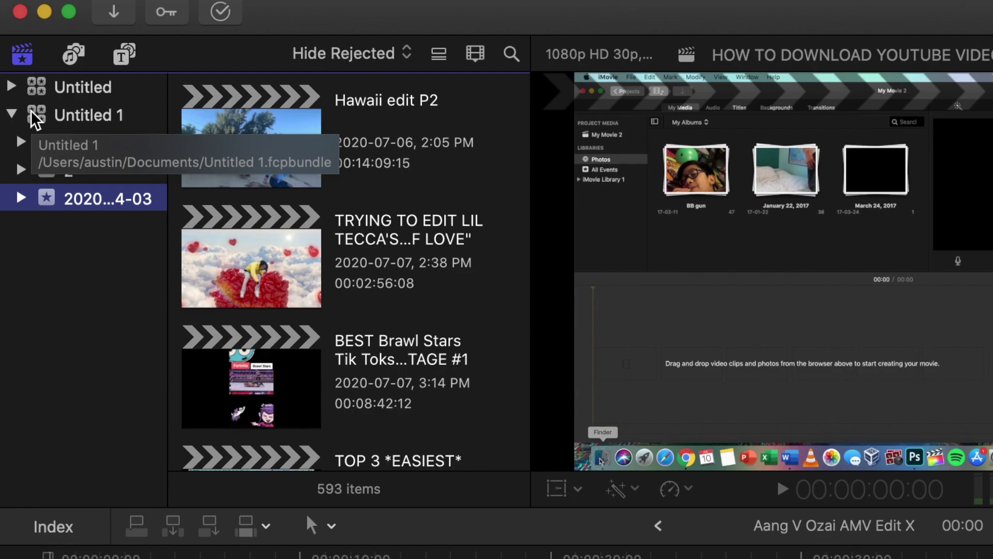
- Open event 2 of Untitled 1, scroll its clips, and drag New Recording 9 into the timeline
{"action": "left_click", "coordinate": [13, 114]}
{"action": "left_click", "coordinate": [12, 114]}
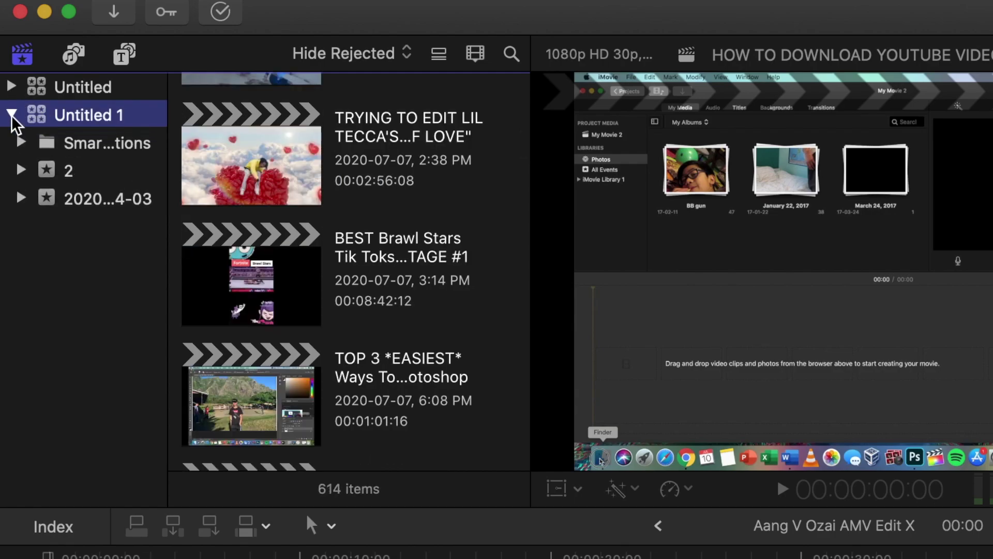
{"action": "left_click", "coordinate": [22, 173]}
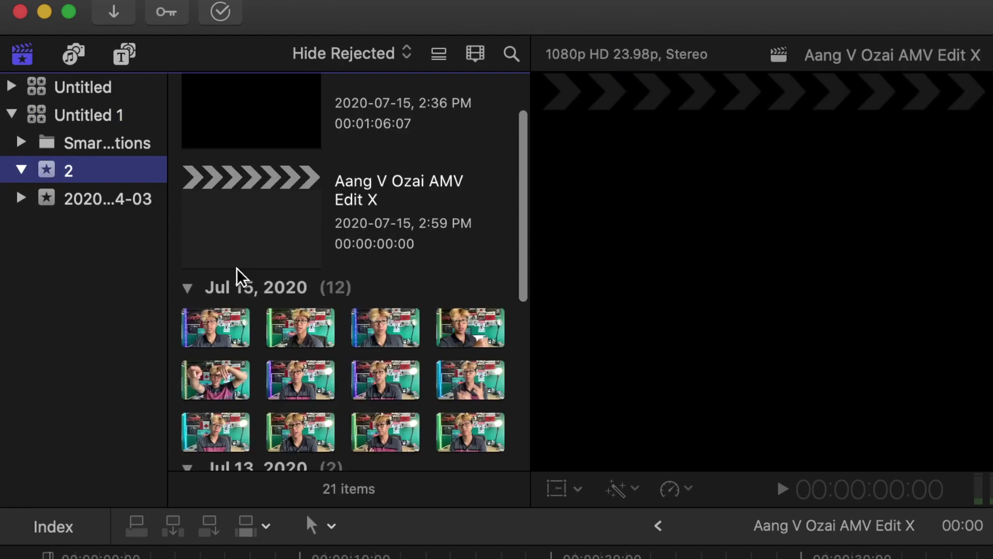
{"action": "scroll", "coordinate": [239, 277], "scroll_direction": "up", "scroll_amount": 3}
{"action": "scroll", "coordinate": [238, 277], "scroll_direction": "down", "scroll_amount": 10}
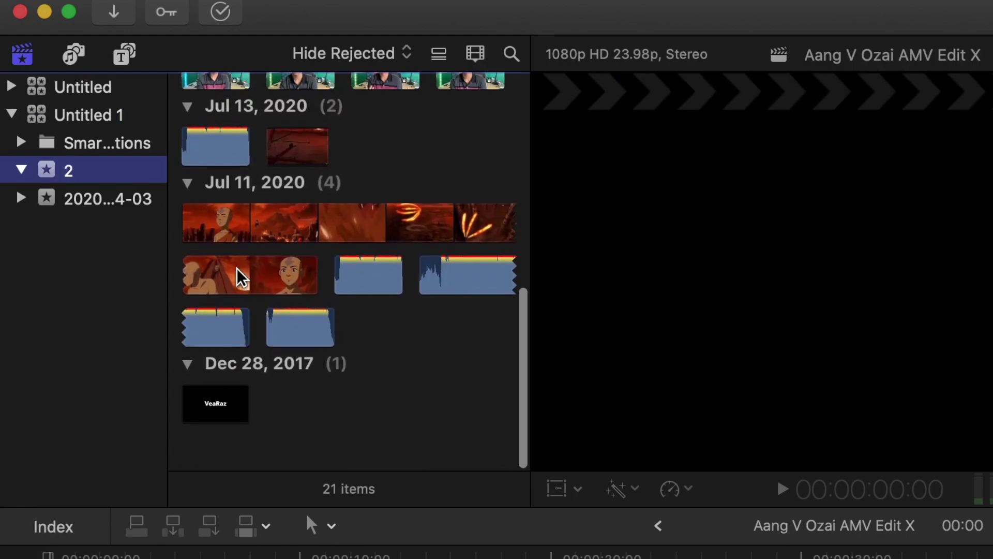
{"action": "scroll", "coordinate": [238, 278], "scroll_direction": "up", "scroll_amount": 10}
{"action": "scroll", "coordinate": [305, 426], "scroll_direction": "down", "scroll_amount": 12}
{"action": "scroll", "coordinate": [304, 426], "scroll_direction": "up", "scroll_amount": 12}
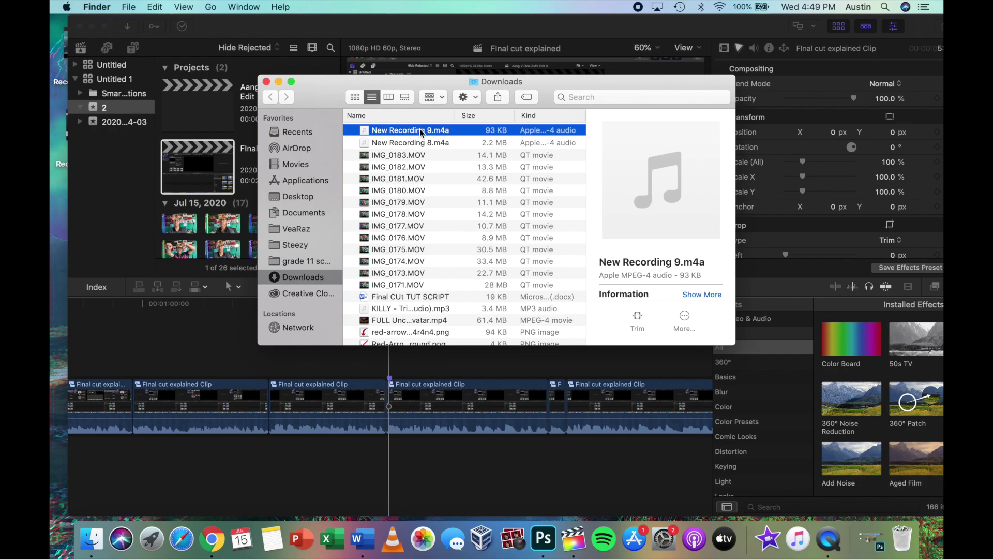
{"action": "left_click_drag", "start_coordinate": [421, 132], "coordinate": [377, 454]}
- Look through the File menu's Import Media and New commands
{"action": "left_click", "coordinate": [155, 6]}
{"action": "mouse_move", "coordinate": [171, 84]}
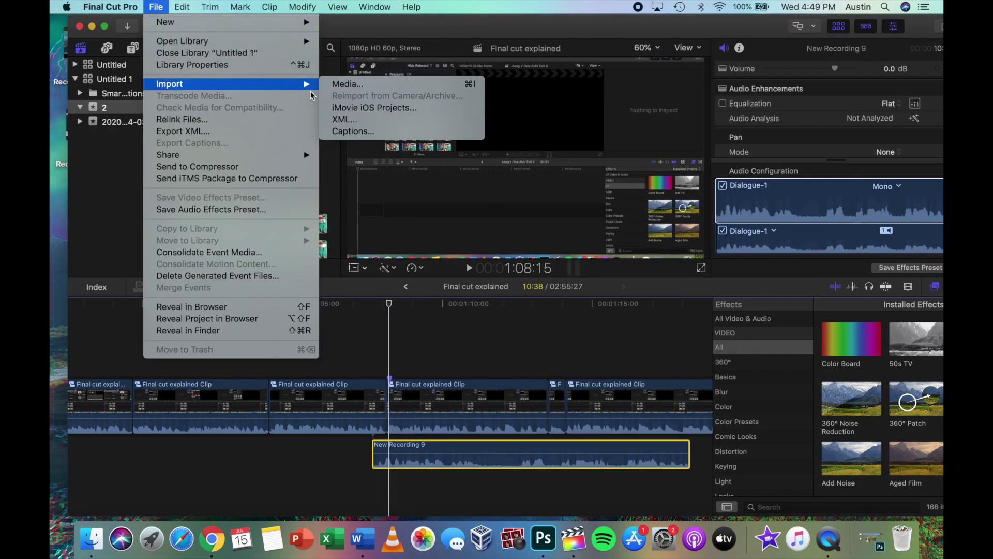
{"action": "left_click", "coordinate": [340, 82]}
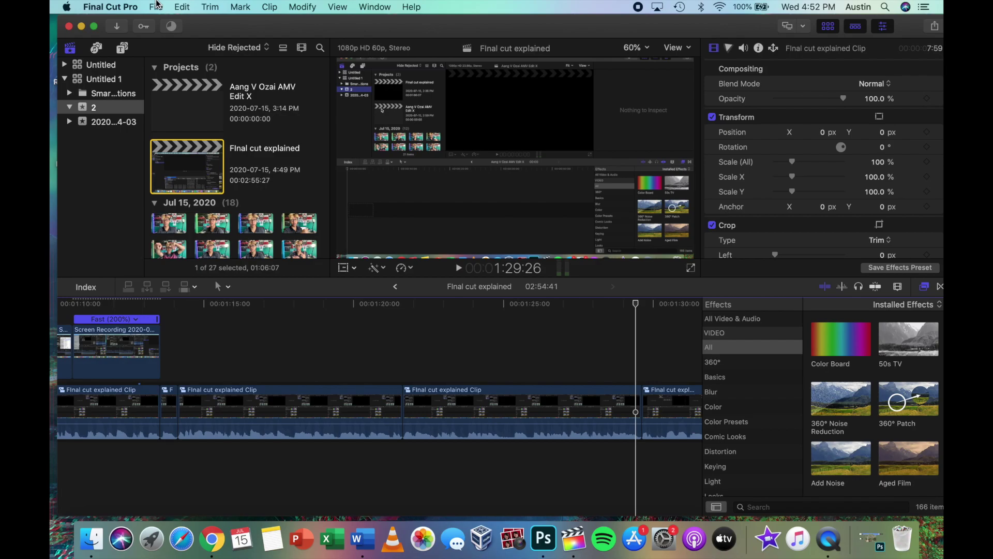
{"action": "left_click", "coordinate": [156, 7]}
{"action": "mouse_move", "coordinate": [186, 21]}
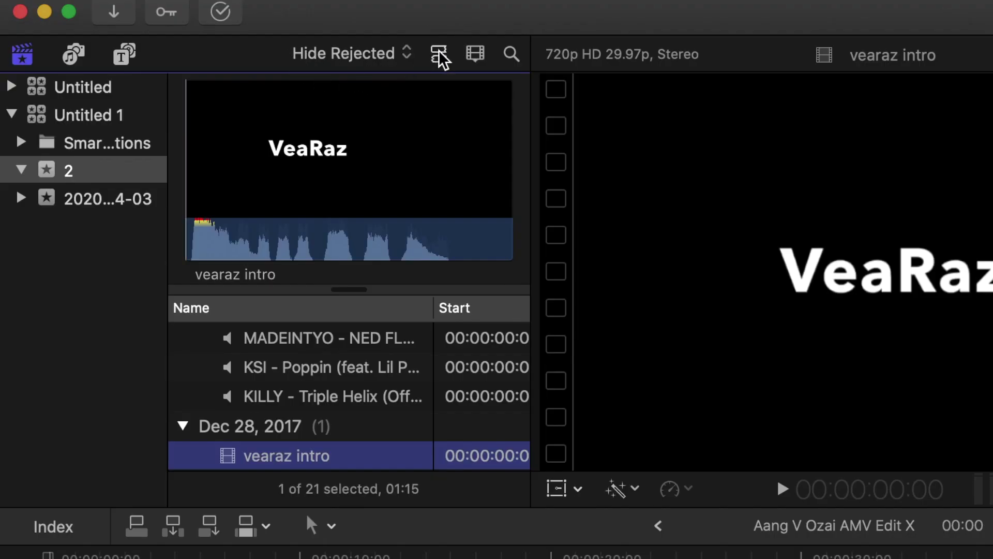
- Switch the browser to filmstrip view with larger thumbnails and a 2m thumbnail duration
{"action": "left_click", "coordinate": [437, 53]}
{"action": "left_click", "coordinate": [476, 56]}
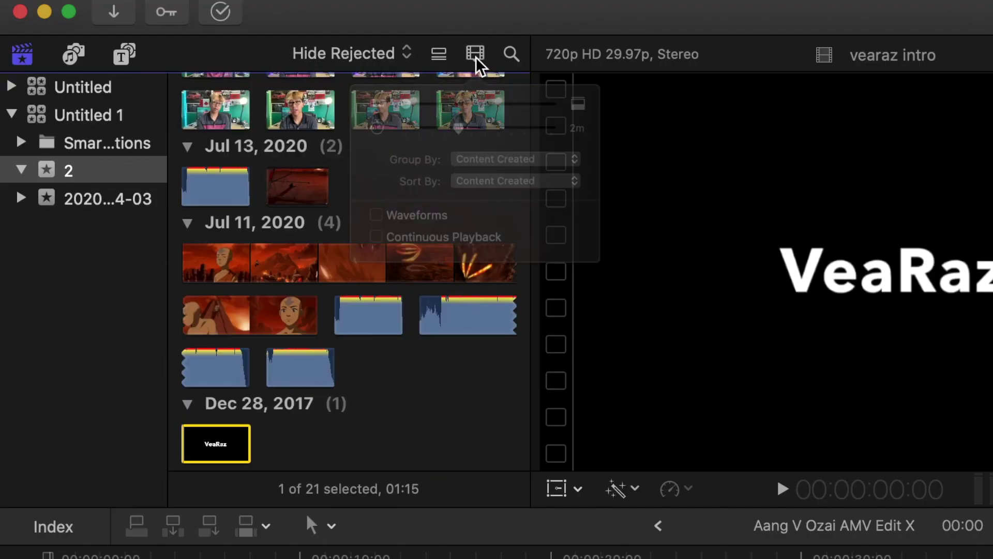
{"action": "mouse_move", "coordinate": [390, 115]}
{"action": "left_mouse_down"}
{"action": "mouse_move", "coordinate": [492, 126]}
{"action": "mouse_move", "coordinate": [388, 133]}
{"action": "mouse_move", "coordinate": [384, 125]}
{"action": "left_mouse_up"}
{"action": "mouse_move", "coordinate": [446, 150]}
{"action": "left_mouse_down"}
{"action": "mouse_move", "coordinate": [501, 151]}
{"action": "mouse_move", "coordinate": [453, 150]}
{"action": "left_mouse_up"}
{"action": "left_click", "coordinate": [140, 178]}
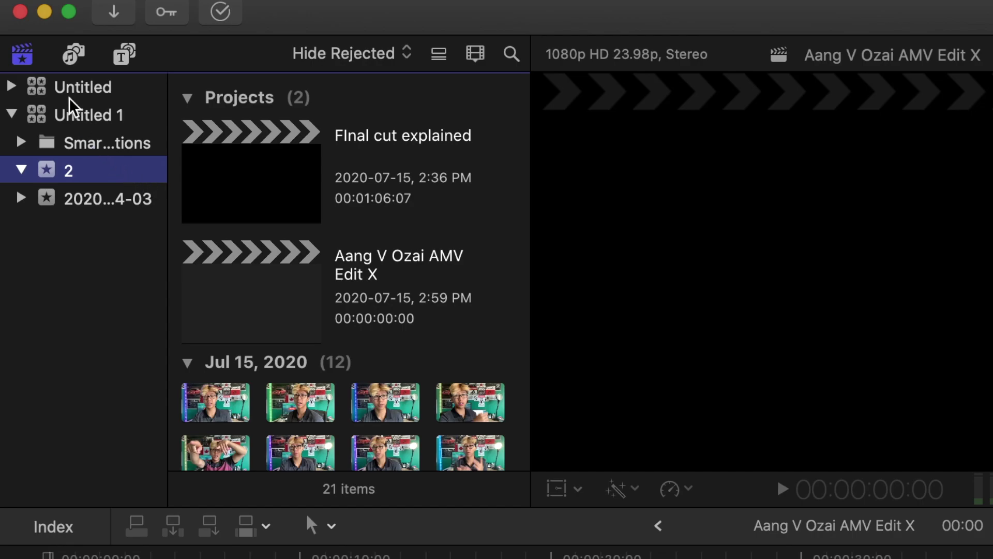
- Preview the Motorcycle Harley Revs, Jet Fly By and Race Car Drive By sound effects, then show the titles
{"action": "left_click", "coordinate": [65, 66]}
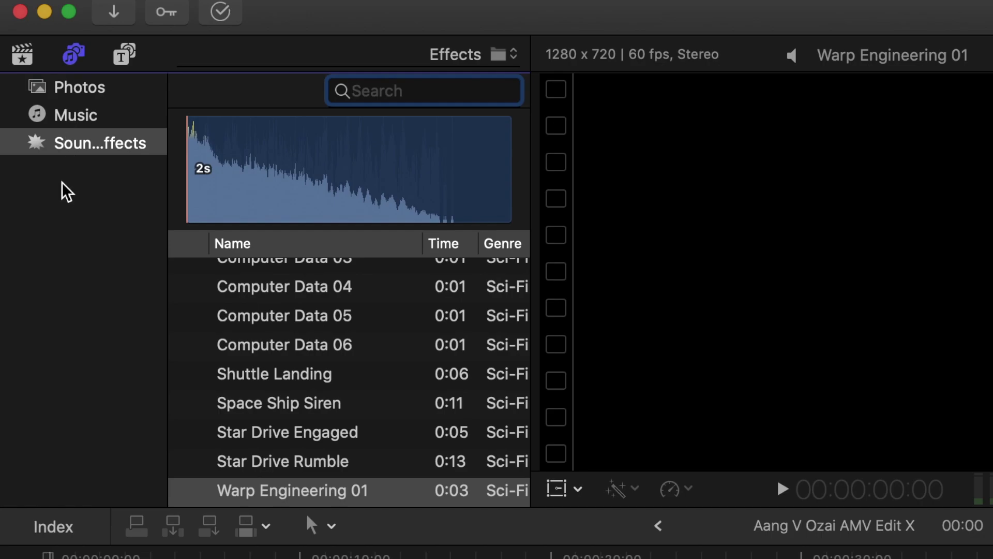
{"action": "scroll", "coordinate": [259, 404], "scroll_direction": "up", "scroll_amount": 10}
{"action": "left_click", "coordinate": [188, 371]}
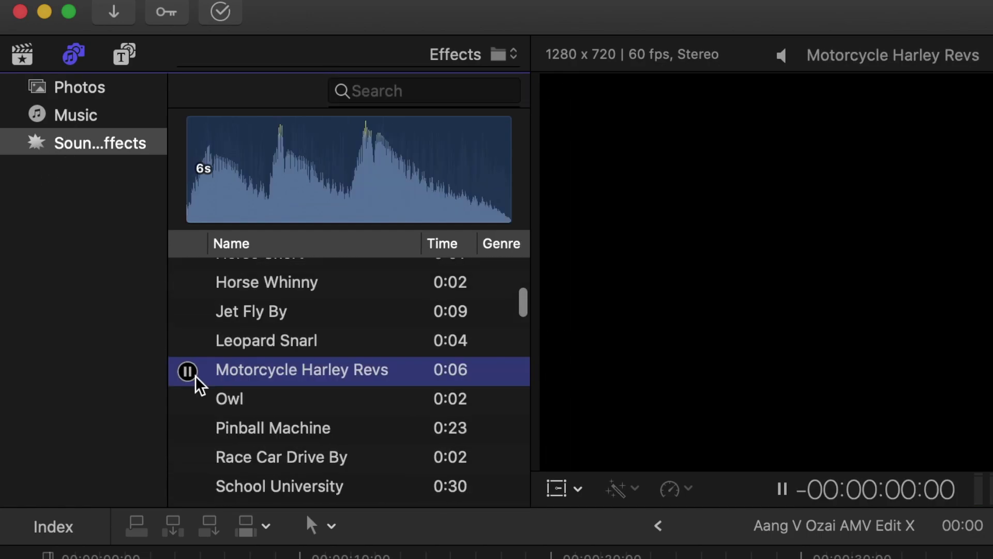
{"action": "left_click", "coordinate": [188, 313]}
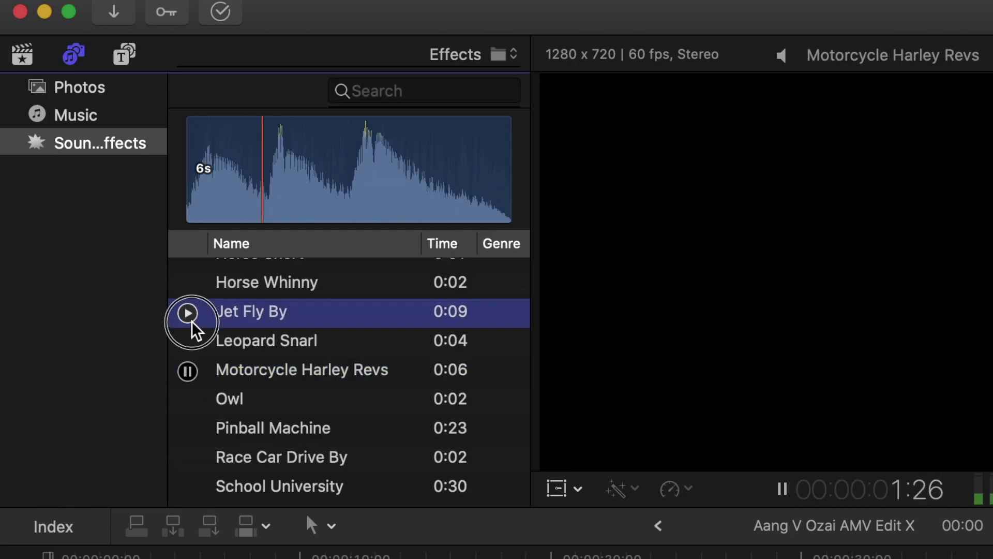
{"action": "left_click", "coordinate": [187, 458]}
{"action": "left_click", "coordinate": [124, 54]}
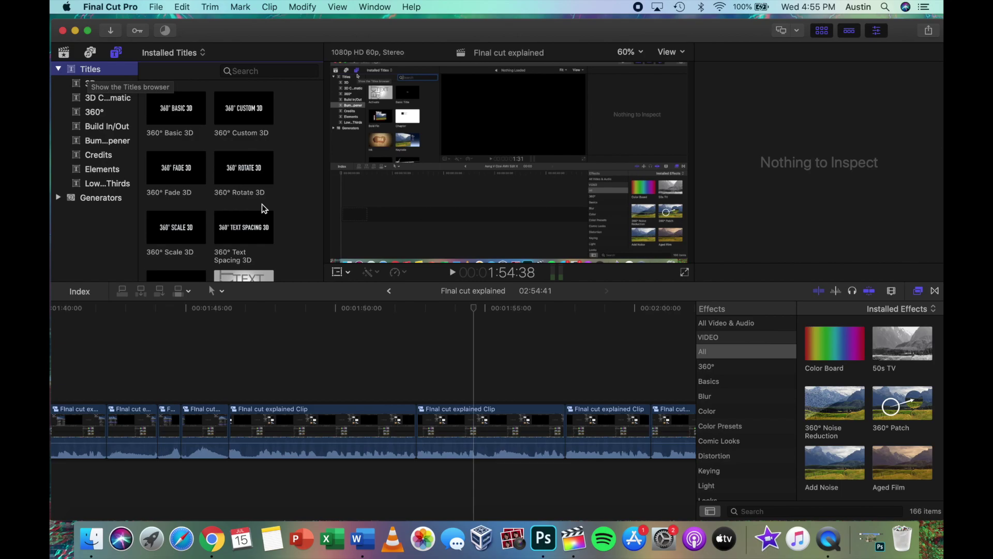
- Scroll the installed titles, then switch to Generators and select the Placeholder generator
{"action": "scroll", "coordinate": [262, 204], "scroll_direction": "down", "scroll_amount": 10}
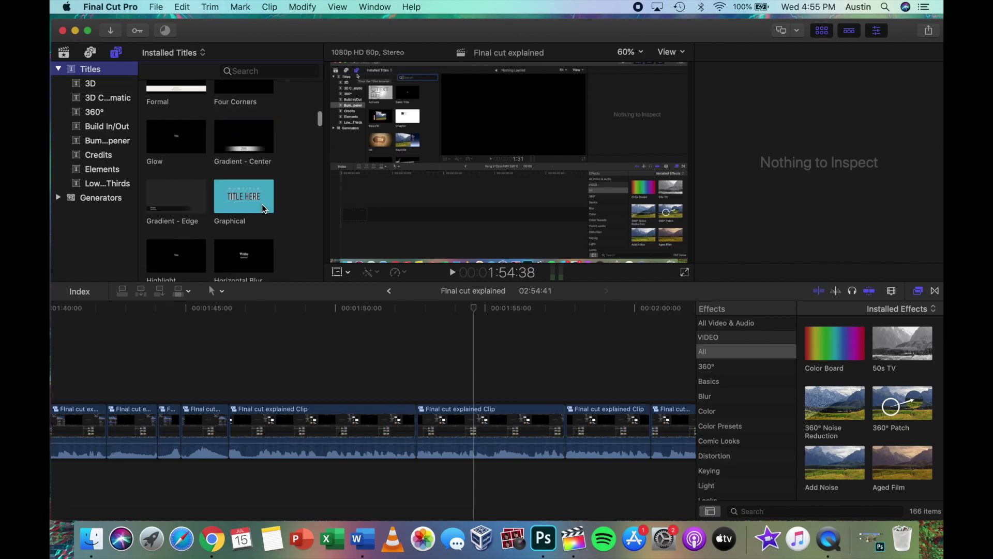
{"action": "scroll", "coordinate": [262, 204], "scroll_direction": "down", "scroll_amount": 10}
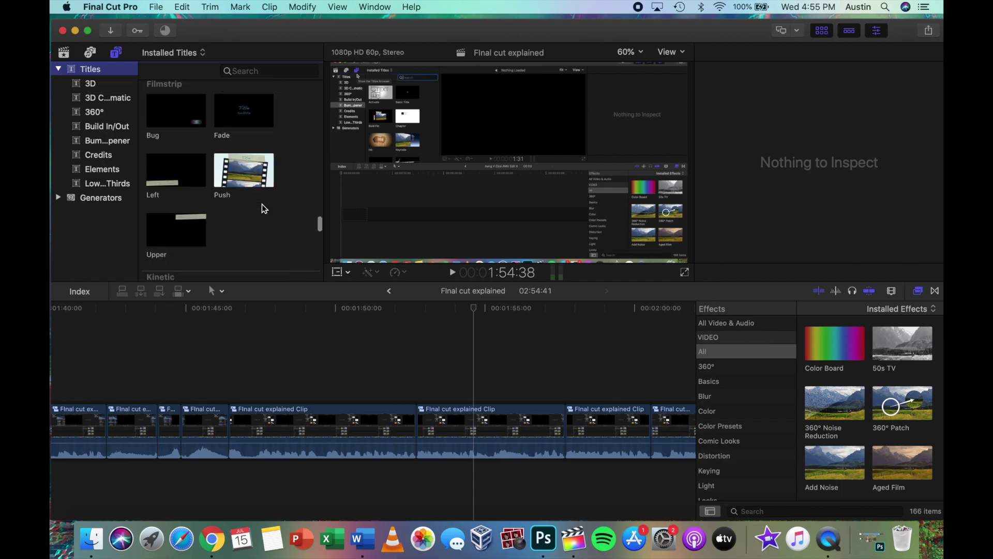
{"action": "left_click", "coordinate": [101, 200]}
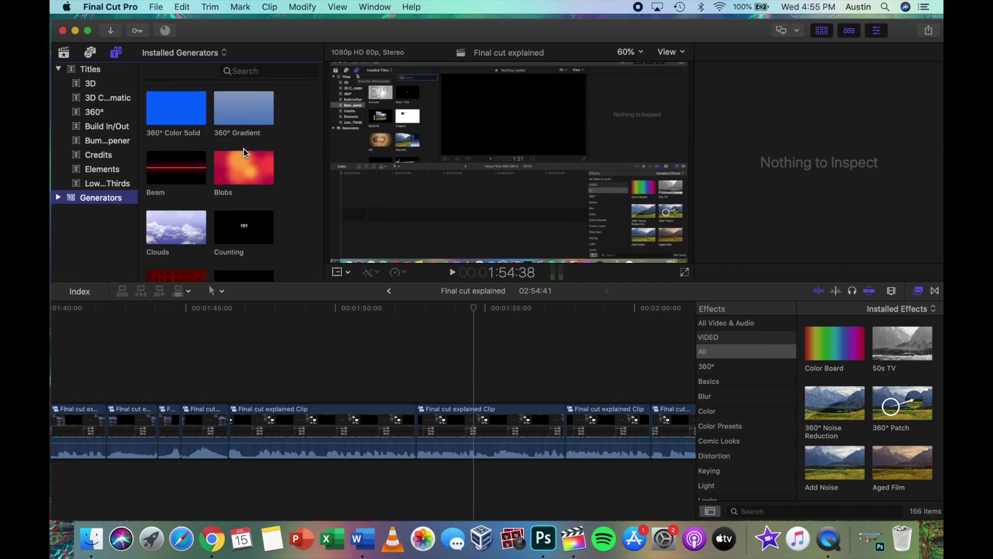
{"action": "scroll", "coordinate": [244, 148], "scroll_direction": "down", "scroll_amount": 5}
{"action": "scroll", "coordinate": [244, 148], "scroll_direction": "down", "scroll_amount": 8}
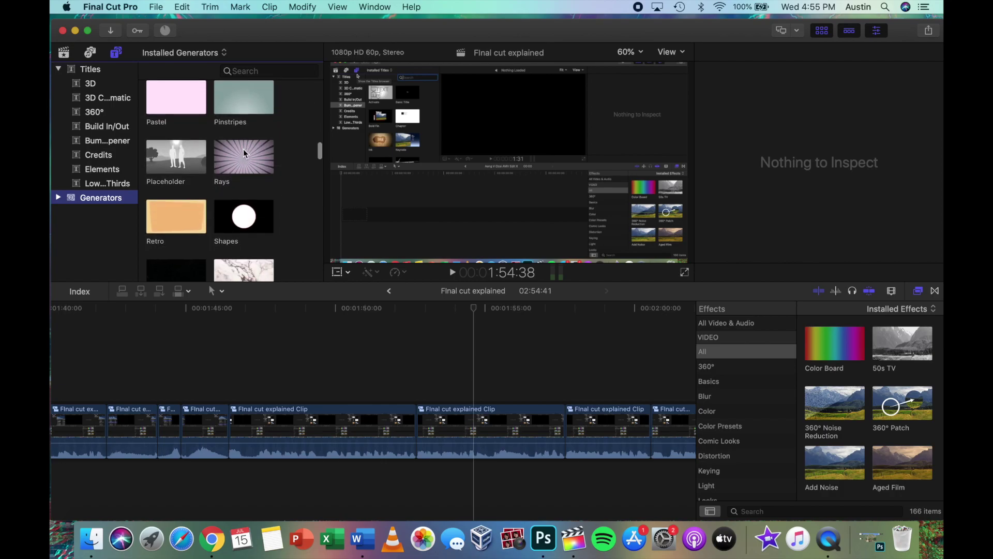
{"action": "left_click", "coordinate": [166, 159]}
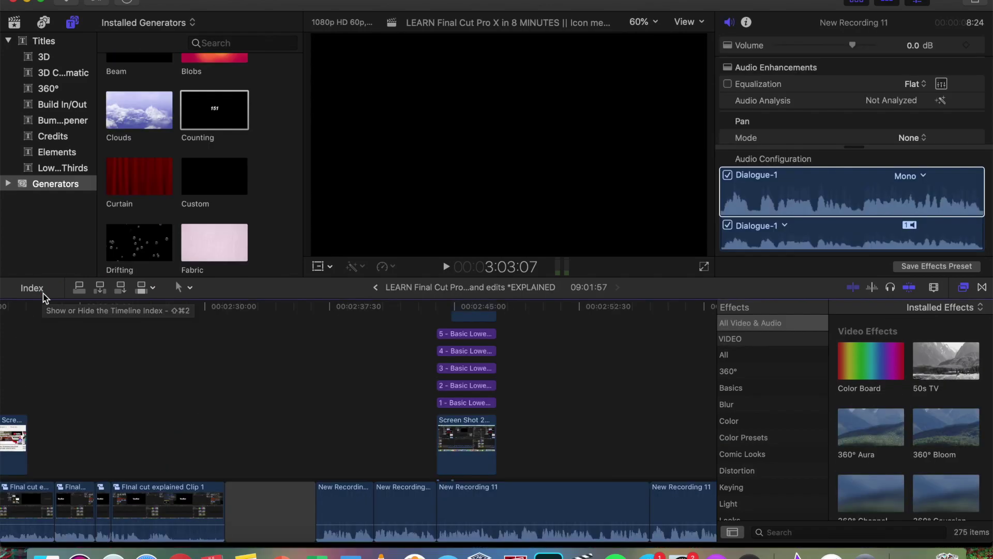
- Use the timeline index to jump to the clip at 00:02:02:01 and select it
{"action": "left_click", "coordinate": [42, 294]}
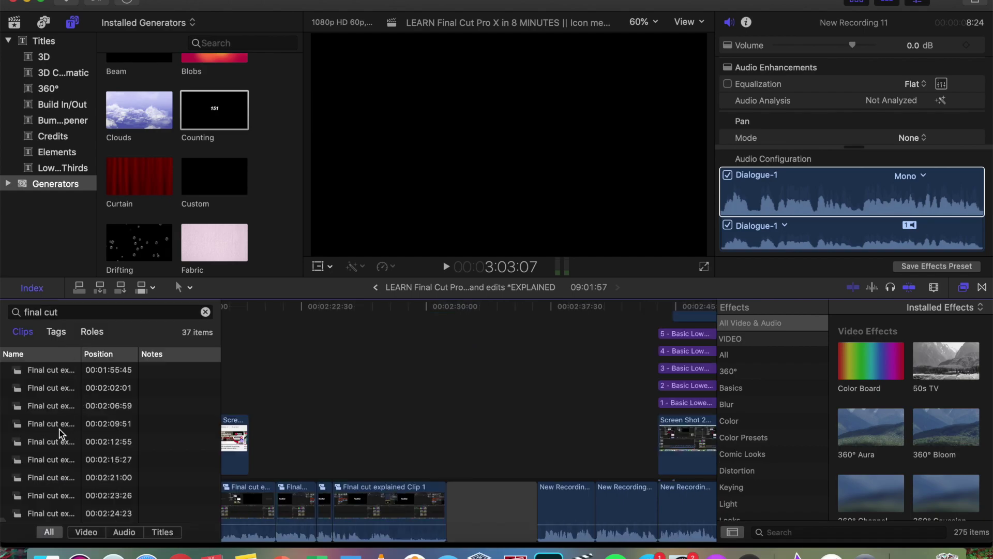
{"action": "left_click", "coordinate": [69, 395]}
{"action": "left_click", "coordinate": [506, 510]}
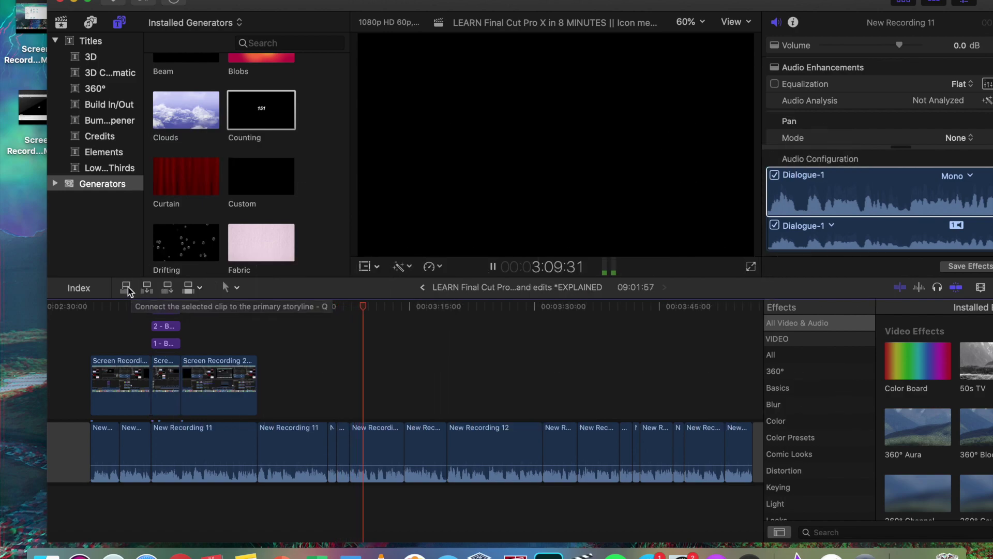
- Insert and append the Counting generator, then drag the first Jul 15 clip into the timeline
{"action": "left_click", "coordinate": [146, 287]}
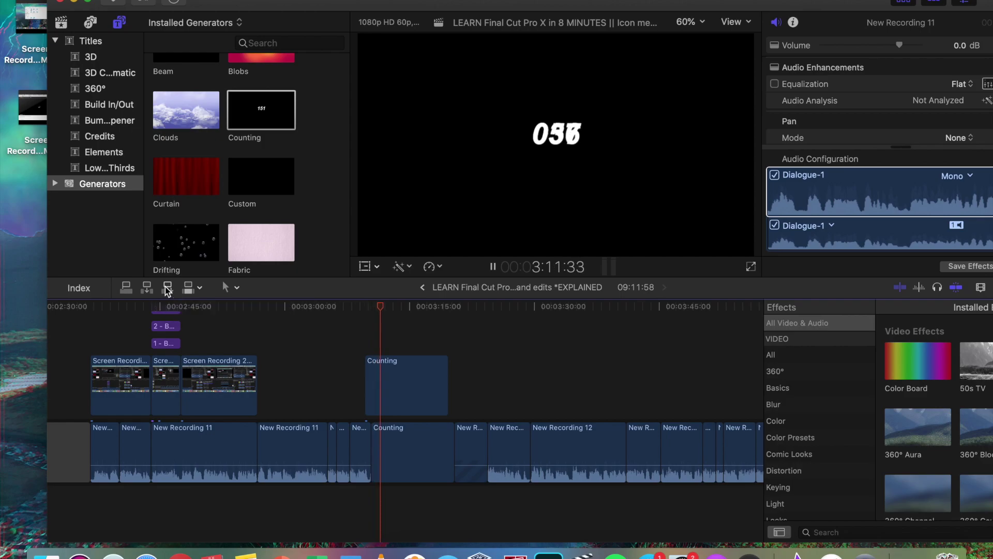
{"action": "left_click", "coordinate": [188, 288]}
{"action": "left_click", "coordinate": [199, 288]}
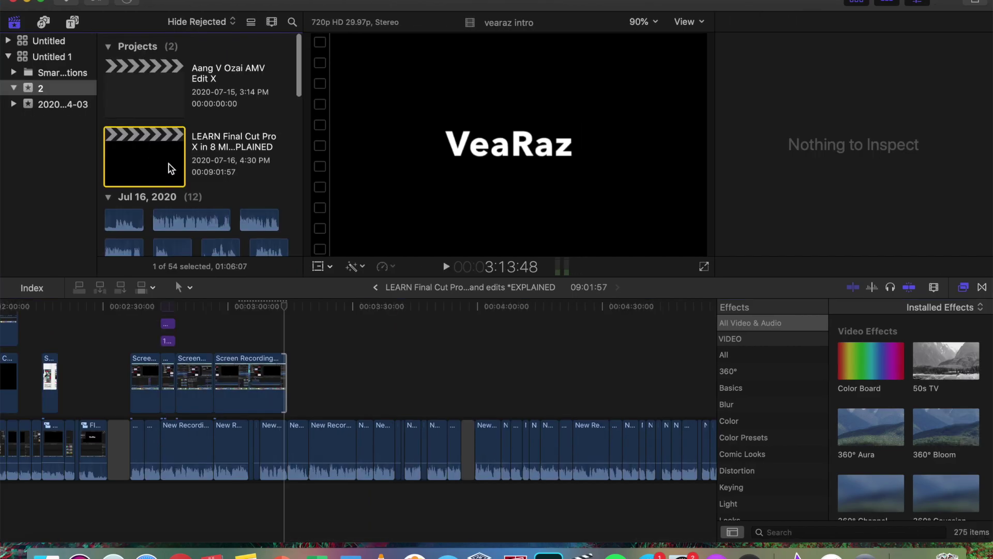
{"action": "scroll", "coordinate": [171, 168], "scroll_direction": "down", "scroll_amount": 10}
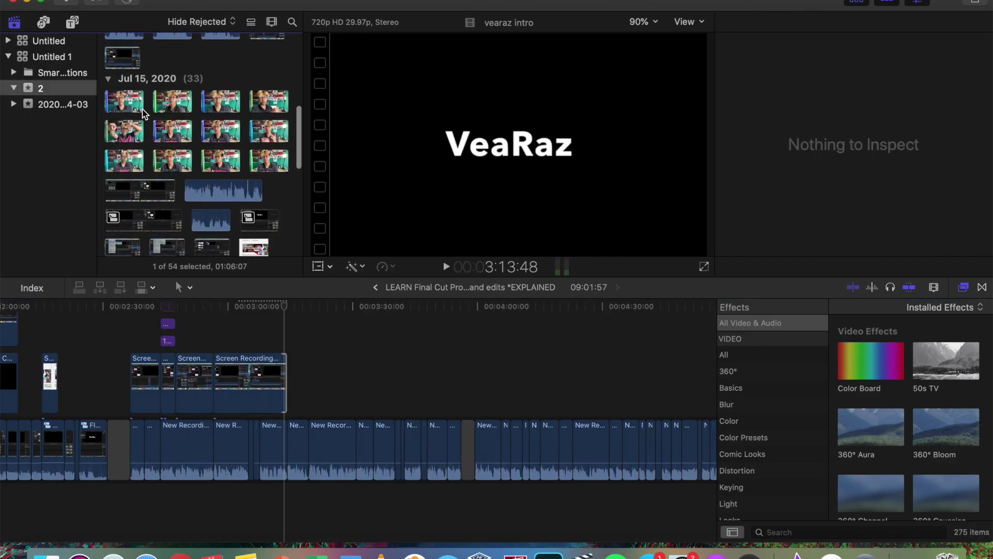
{"action": "left_click", "coordinate": [136, 101]}
{"action": "left_click_drag", "start_coordinate": [122, 101], "coordinate": [348, 443]}
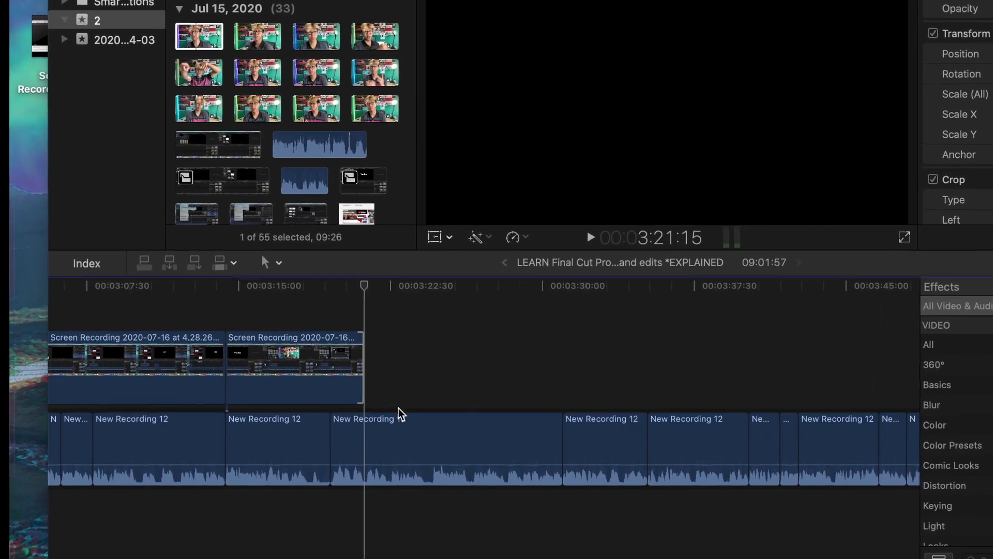
- Zoom the timeline in and out around the playhead with Cmd+ and Cmd-
{"action": "left_click", "coordinate": [290, 249]}
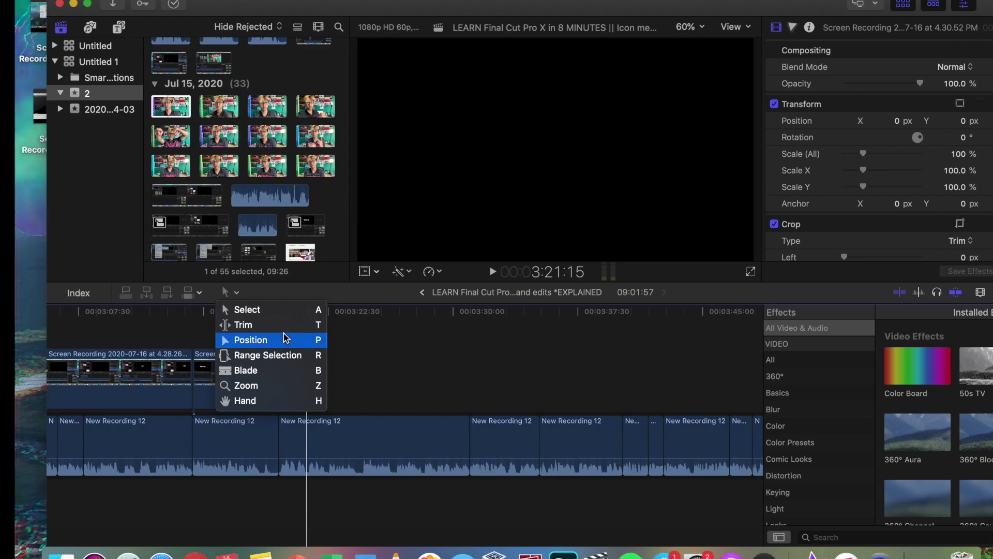
{"action": "key", "text": "Escape"}
{"action": "key", "text": "super+equal"}
{"action": "key", "text": "super+equal"}
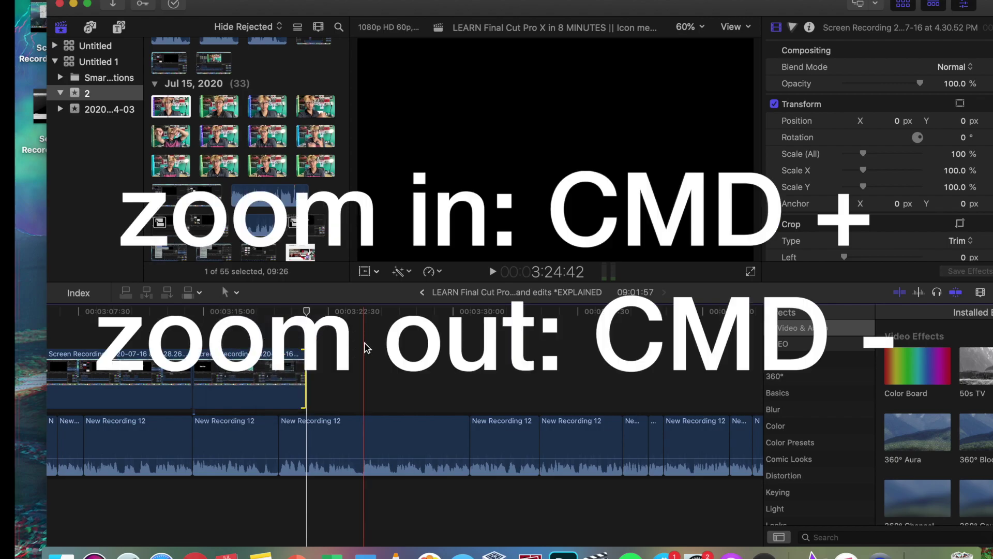
{"action": "key", "text": "super+minus"}
{"action": "key", "text": "super+minus"}
{"action": "key", "text": "super+equal"}
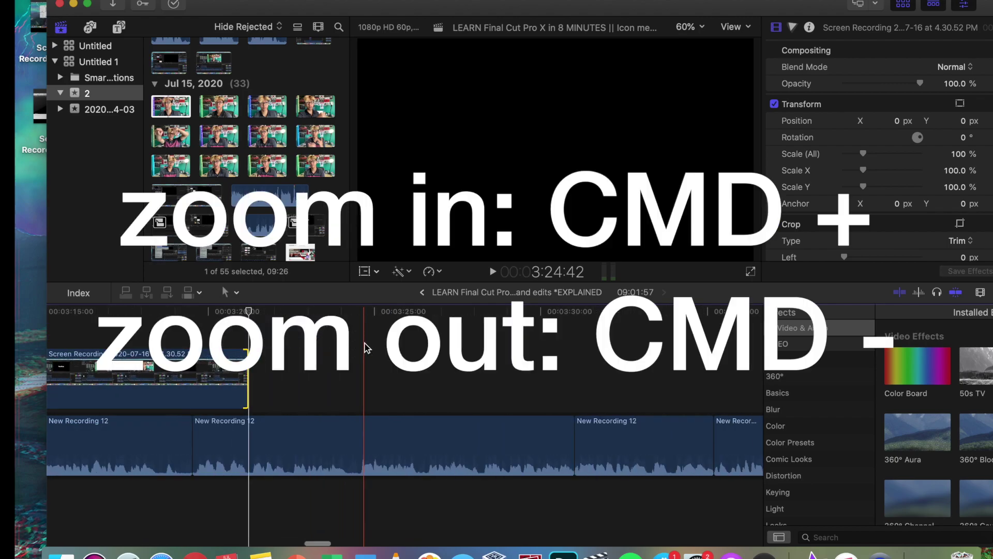
{"action": "key", "text": "super+minus"}
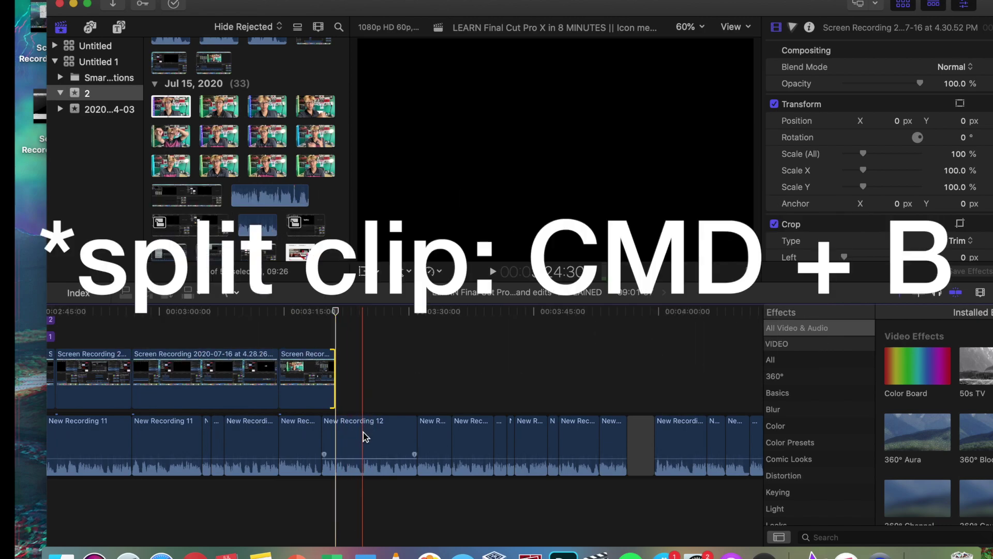
- Blade the New Recording 12 clip at the skimmer and undo the extra second cut
{"action": "left_click", "coordinate": [364, 437]}
{"action": "key", "text": "super+b"}
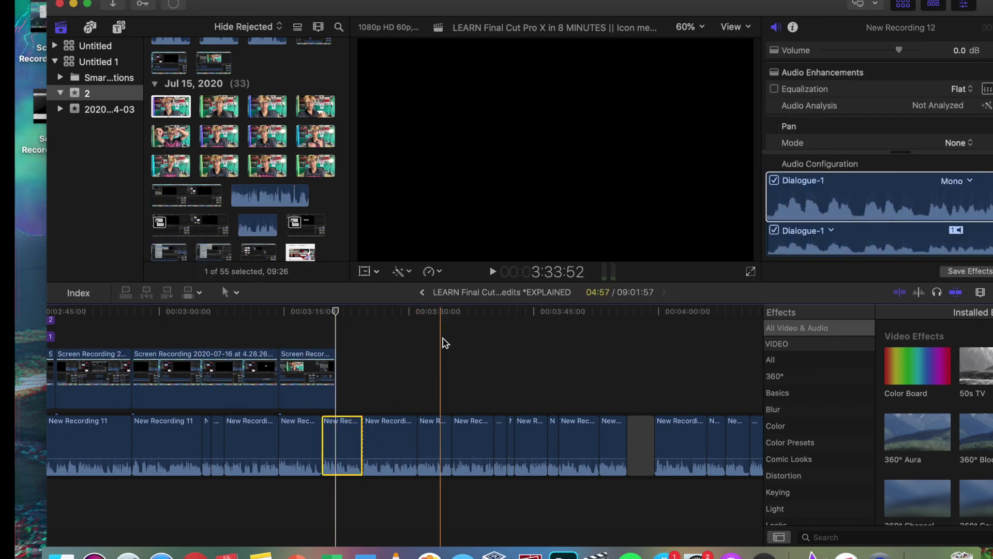
{"action": "key", "text": "b"}
{"action": "left_click", "coordinate": [377, 434]}
{"action": "key", "text": "super+z"}
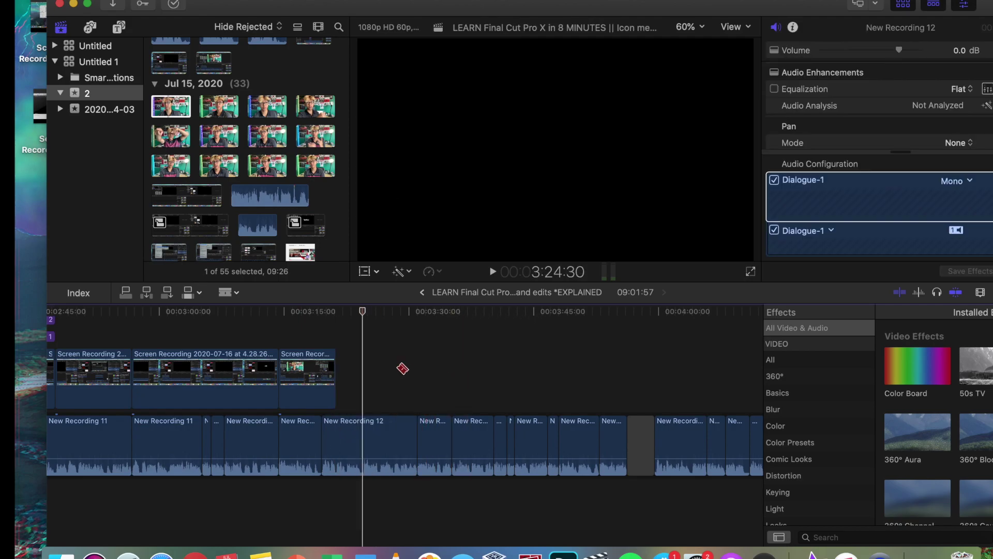
- Try the Range Selection tool on New Recording 12, then return to the Select tool
{"action": "left_click", "coordinate": [227, 292]}
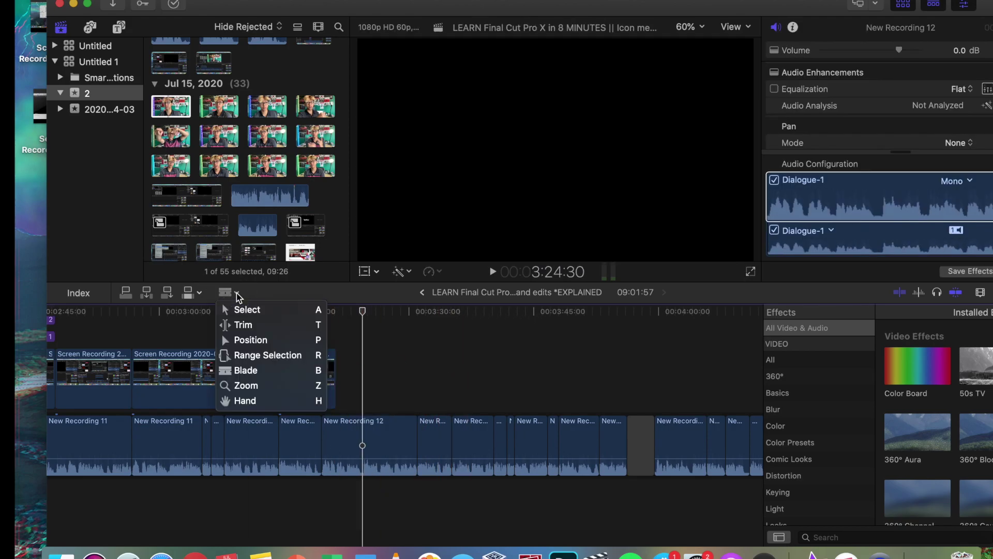
{"action": "left_click", "coordinate": [252, 356]}
{"action": "left_click", "coordinate": [383, 429]}
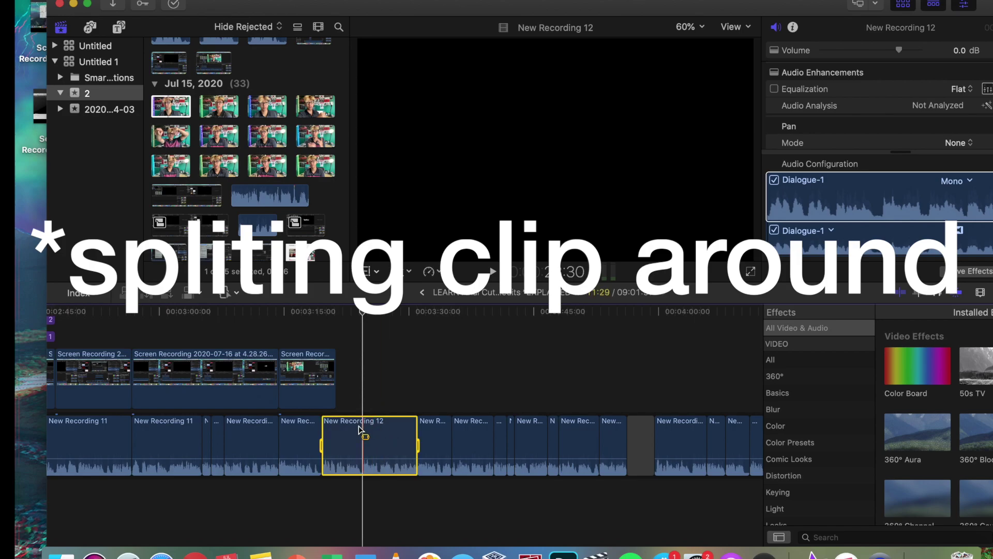
{"action": "left_click", "coordinate": [228, 292]}
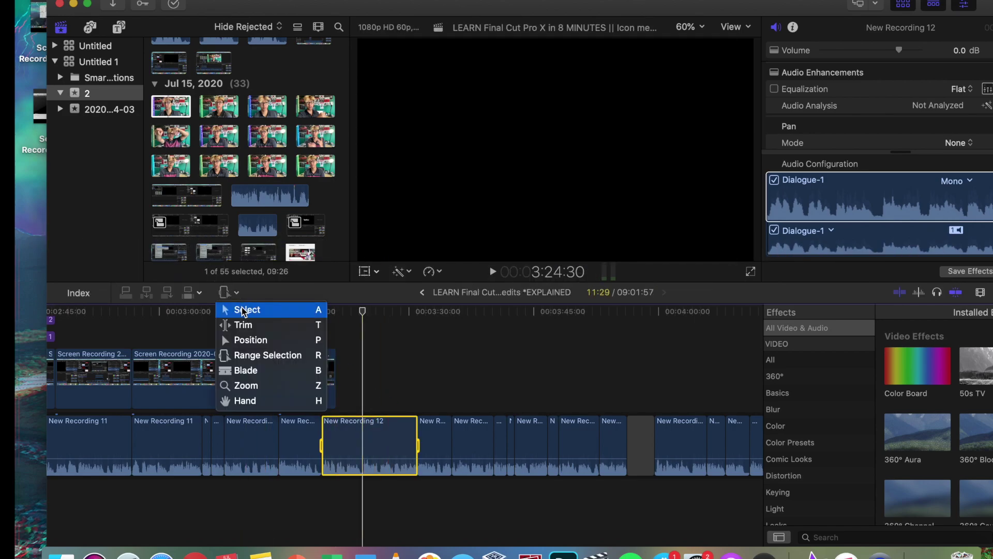
{"action": "left_click", "coordinate": [243, 310]}
{"action": "scroll", "coordinate": [460, 362], "scroll_direction": "right", "scroll_amount": 5}
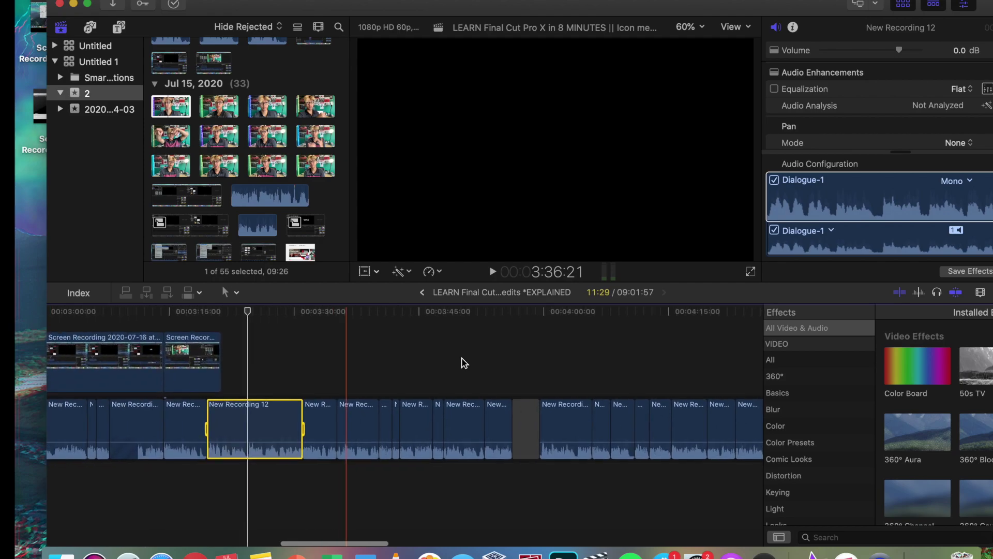
{"action": "scroll", "coordinate": [464, 362], "scroll_direction": "left", "scroll_amount": 5}
{"action": "scroll", "coordinate": [464, 362], "scroll_direction": "right", "scroll_amount": 8}
{"action": "scroll", "coordinate": [464, 362], "scroll_direction": "up", "scroll_amount": 1}
{"action": "scroll", "coordinate": [464, 362], "scroll_direction": "left", "scroll_amount": 3}
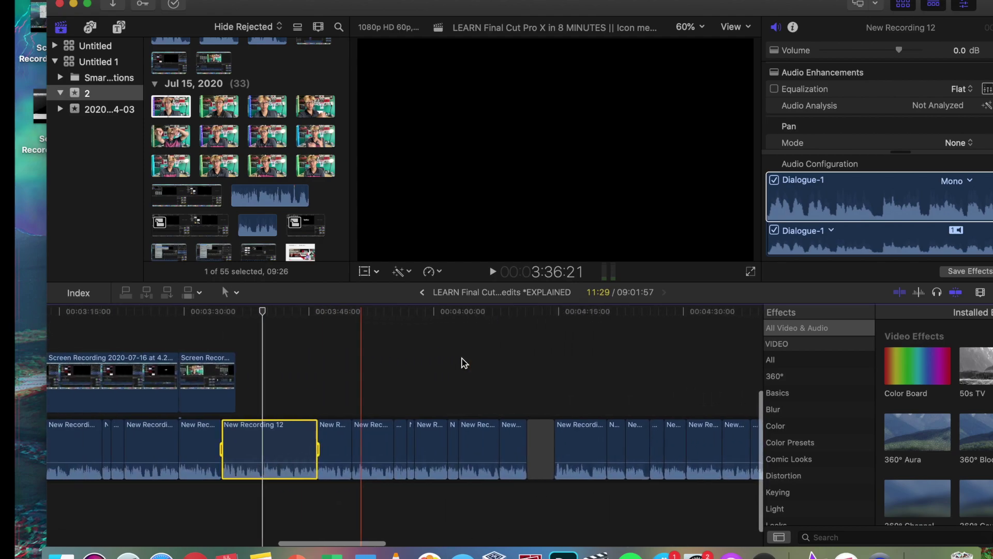
- Turn off skimming, toggle audio skimming and snapping, and shift IMG_0171 a few seconds later
{"action": "scroll", "coordinate": [464, 362], "scroll_direction": "left", "scroll_amount": 8}
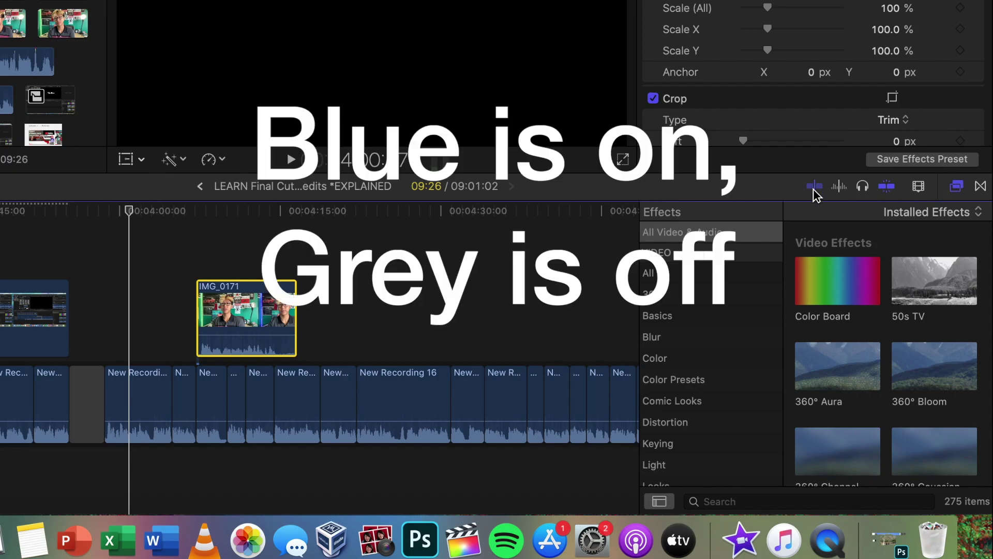
{"action": "left_click", "coordinate": [956, 186]}
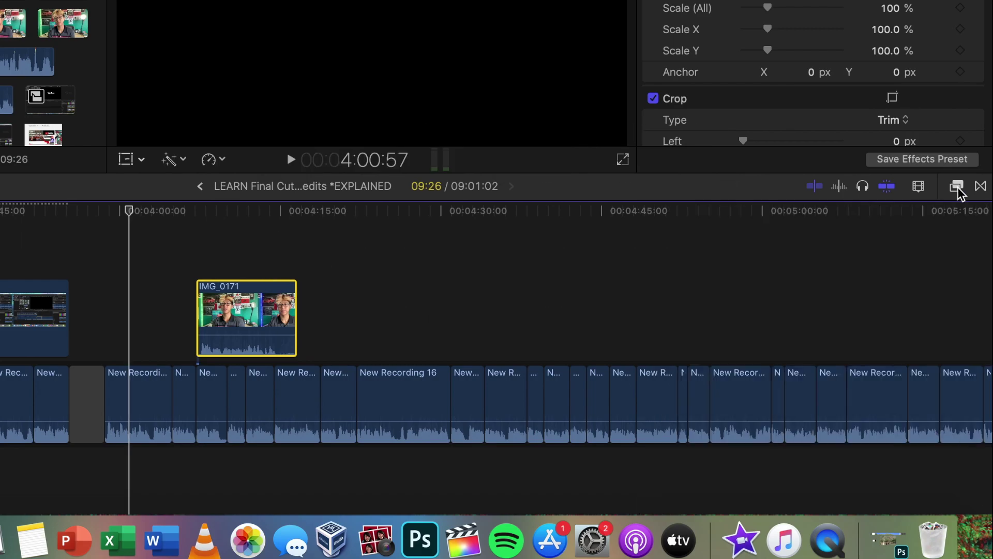
{"action": "left_click", "coordinate": [815, 187]}
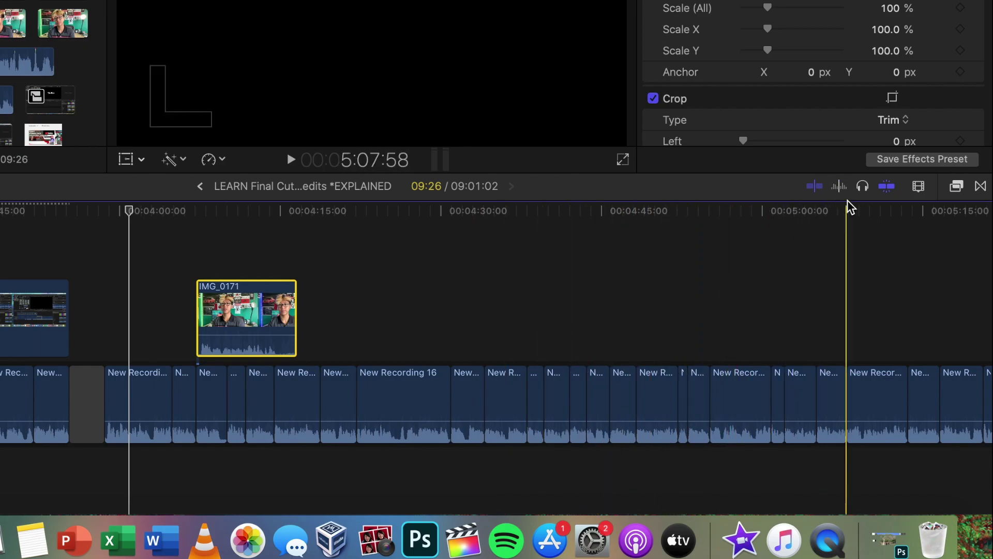
{"action": "left_click", "coordinate": [866, 195]}
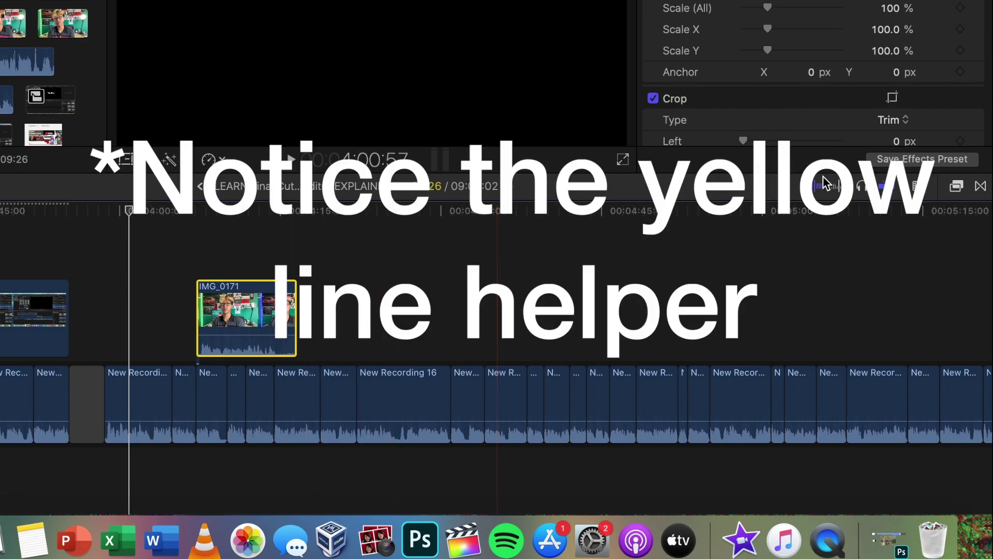
{"action": "left_click", "coordinate": [889, 187]}
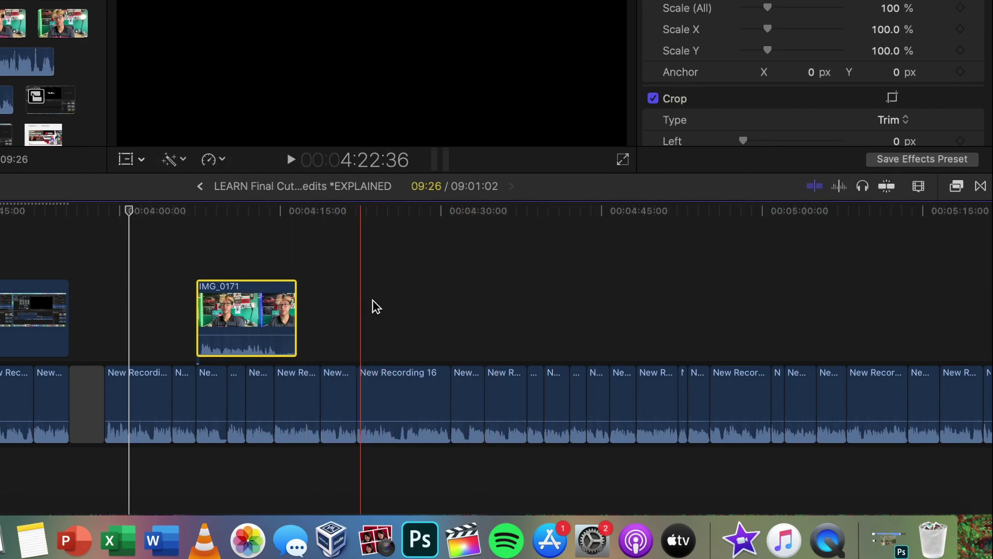
{"action": "left_click_drag", "start_coordinate": [287, 296], "coordinate": [335, 311]}
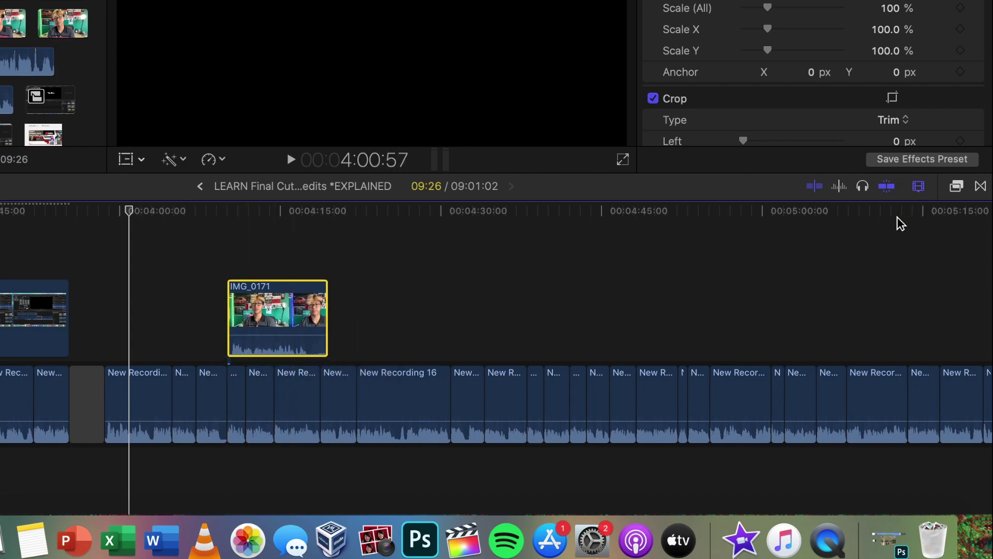
- Zoom out to the full project with the zoom slider, then zoom in around the 5:00:55 playhead
{"action": "left_click", "coordinate": [918, 186]}
{"action": "left_click_drag", "start_coordinate": [871, 226], "coordinate": [844, 229]}
{"action": "key", "text": "super+equal"}
{"action": "key", "text": "super+equal"}
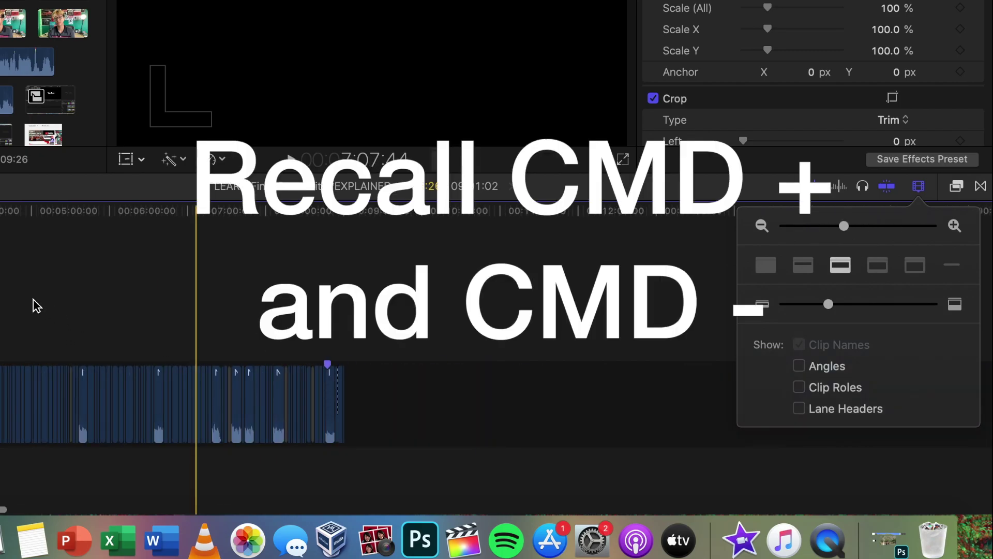
{"action": "left_click", "coordinate": [33, 299]}
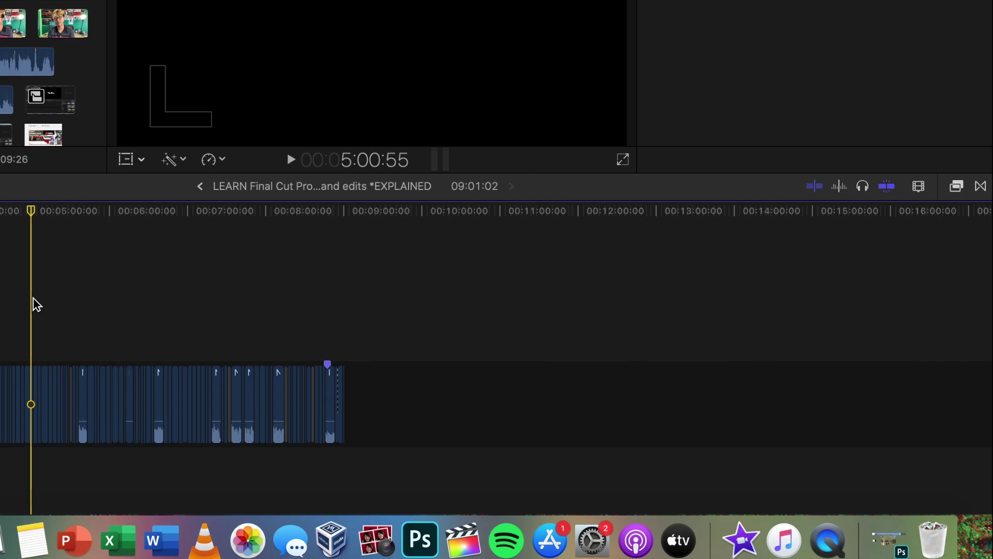
{"action": "key", "text": "super+equal"}
{"action": "key", "text": "super+equal"}
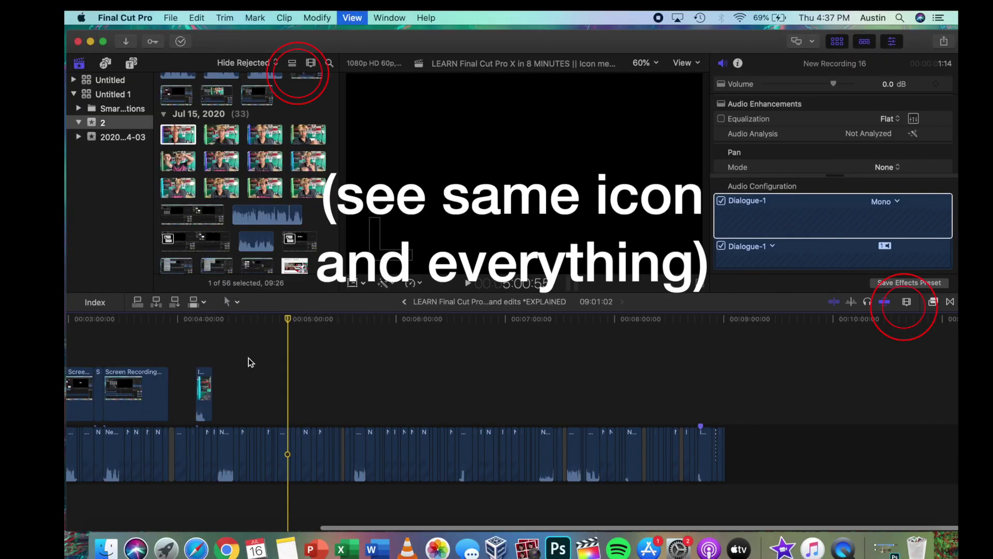
{"action": "key", "text": "super+equal"}
{"action": "key", "text": "super+equal"}
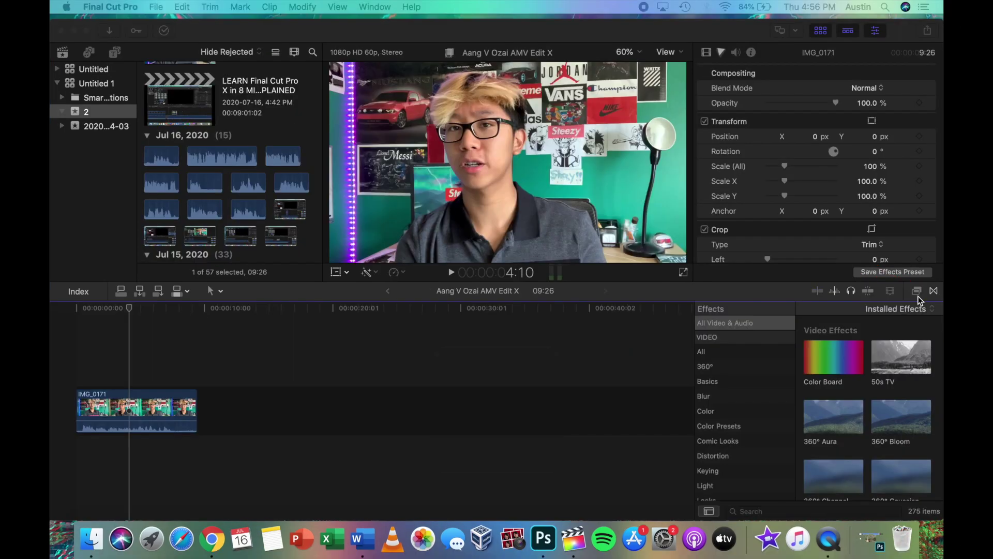
- Apply the 50s TV effect to IMG_0171 and play it back
{"action": "left_click", "coordinate": [918, 296]}
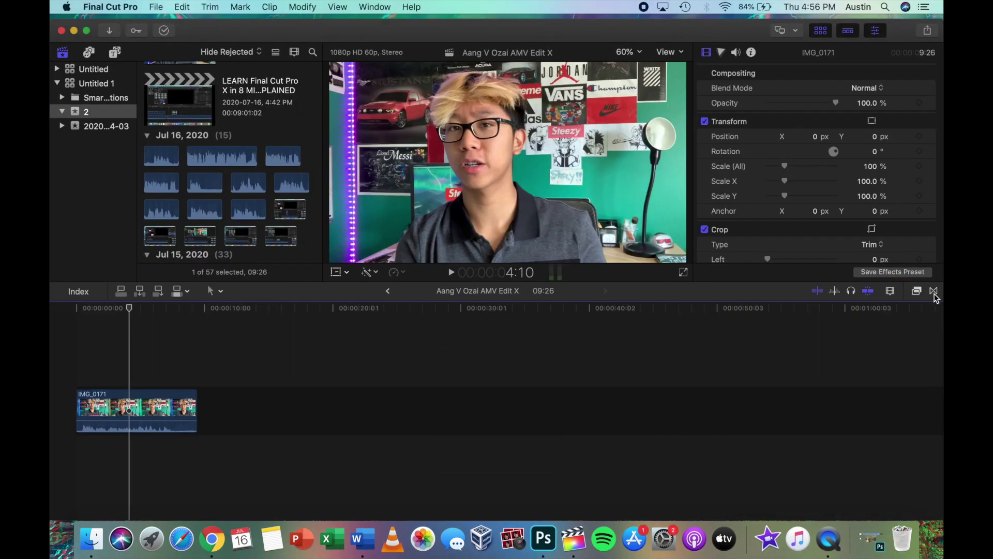
{"action": "left_click", "coordinate": [934, 292]}
{"action": "left_click", "coordinate": [918, 292]}
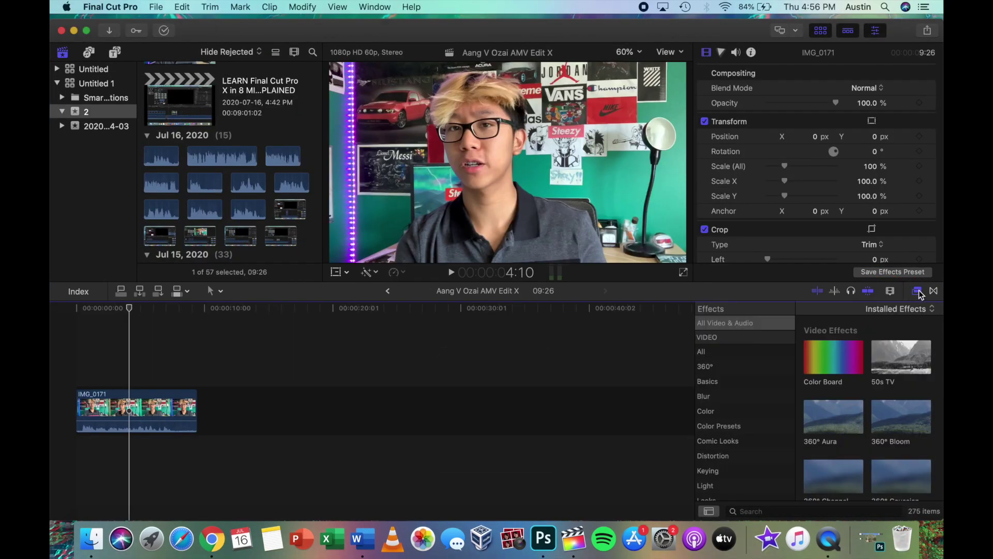
{"action": "left_click_drag", "start_coordinate": [896, 368], "coordinate": [133, 411]}
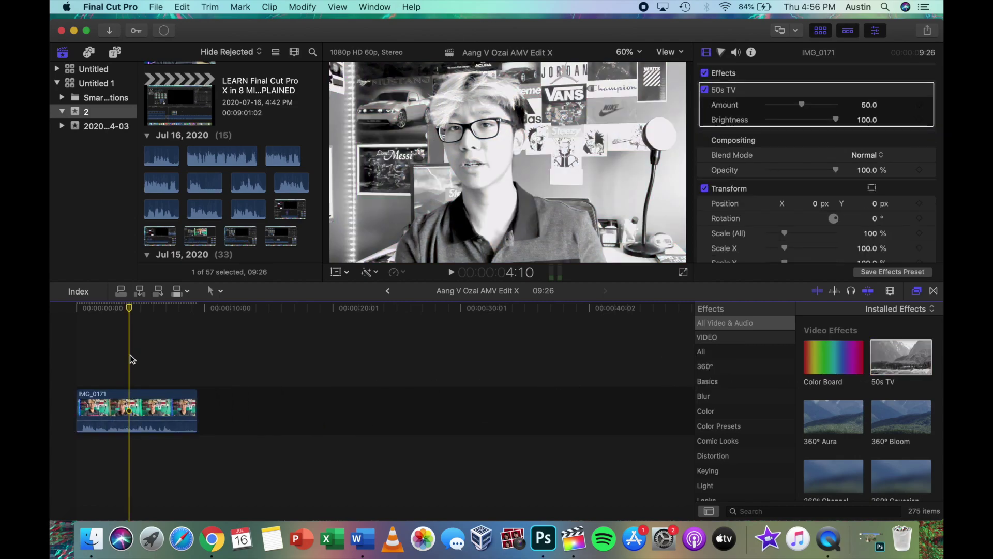
{"action": "key", "text": "space"}
{"action": "key", "text": "space"}
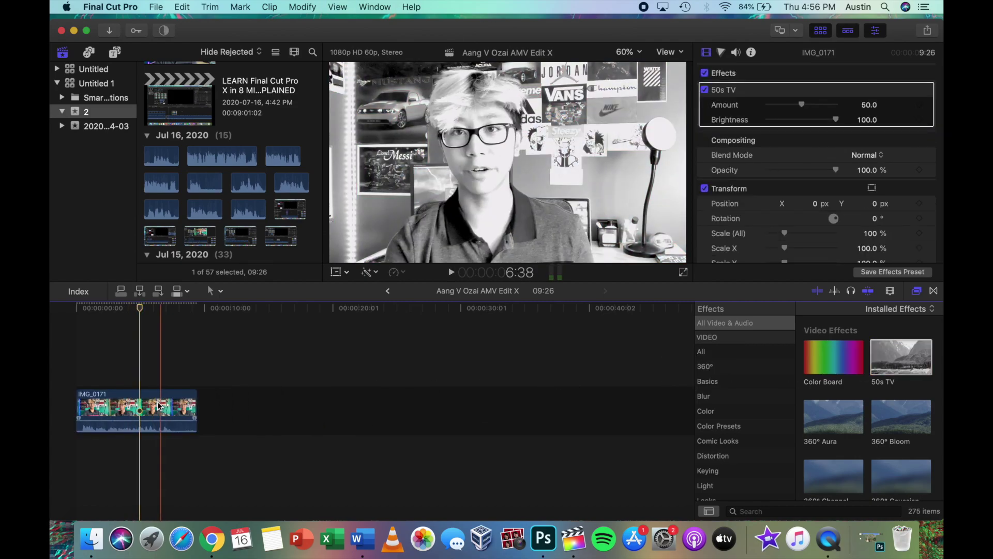
- Split IMG_0171 at the playhead, place the #3 transition between the halves, and play the result
{"action": "key", "text": "super+b"}
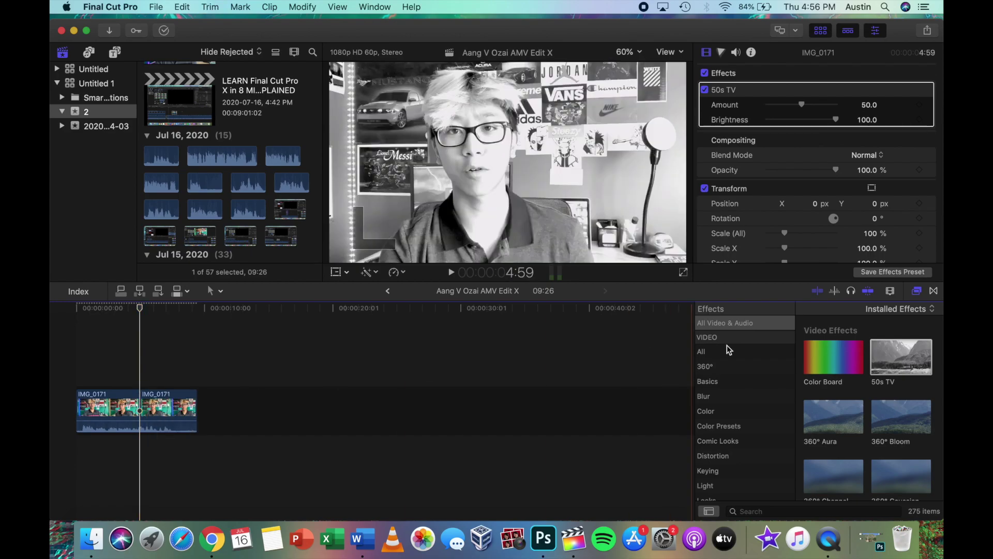
{"action": "left_click", "coordinate": [934, 291]}
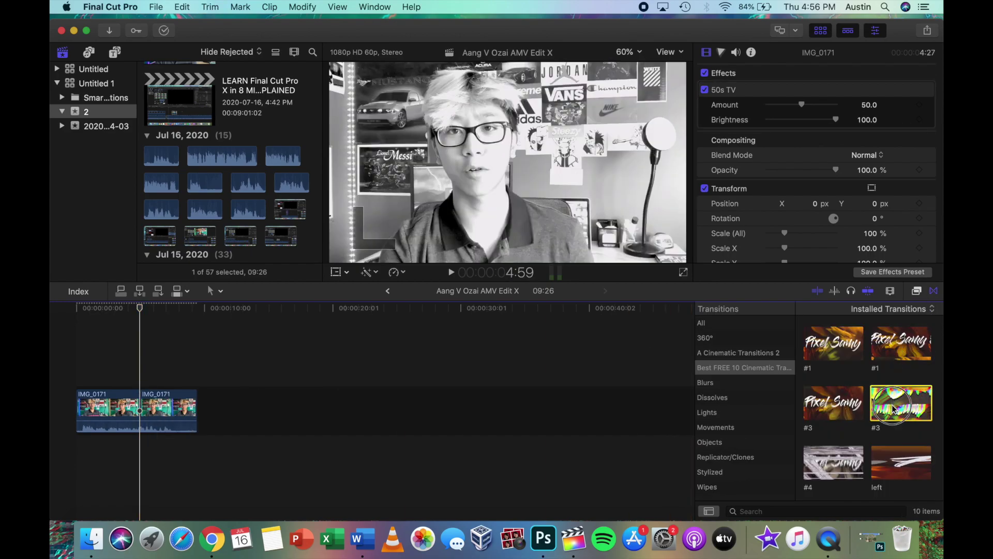
{"action": "left_click_drag", "start_coordinate": [893, 408], "coordinate": [140, 413]}
{"action": "left_click", "coordinate": [131, 374]}
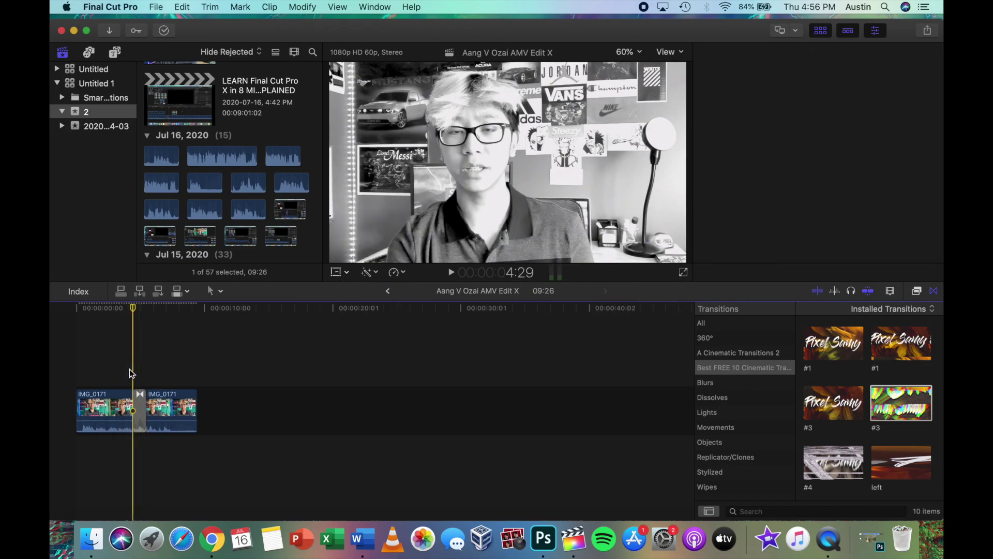
{"action": "key", "text": "space"}
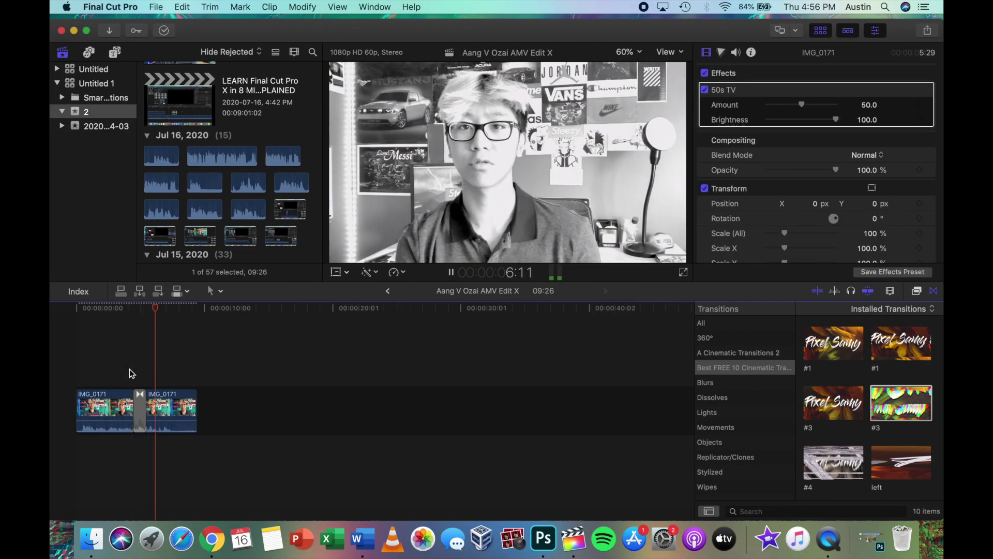
{"action": "key", "text": "space"}
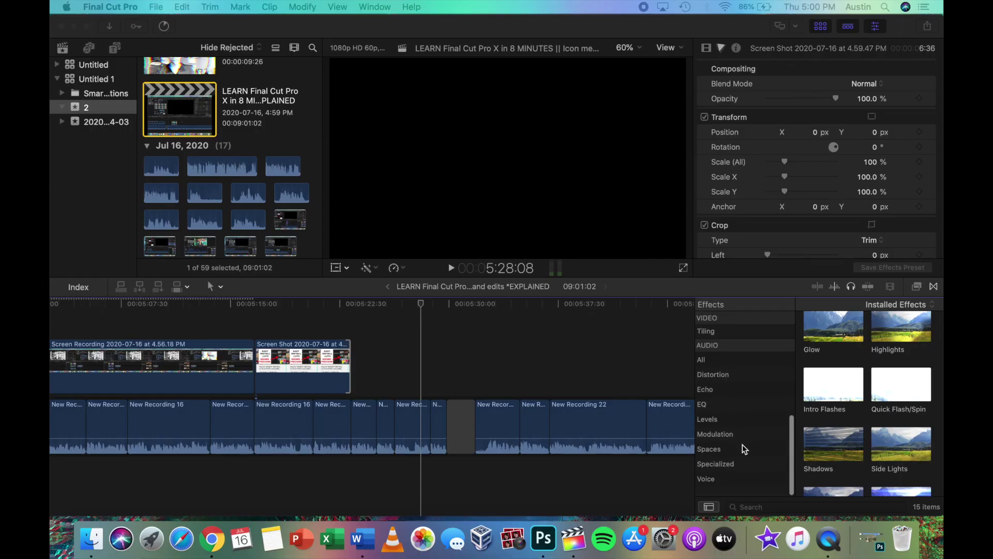
- Browse the Echo audio effects, then scroll through the Specialized audio effects
{"action": "left_click", "coordinate": [735, 398]}
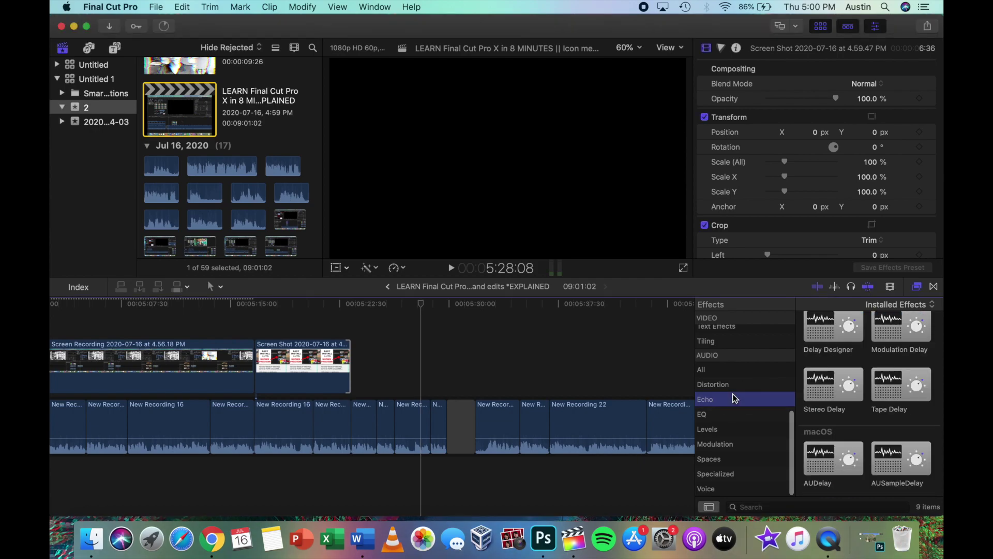
{"action": "left_click", "coordinate": [745, 474]}
{"action": "scroll", "coordinate": [855, 400], "scroll_direction": "up", "scroll_amount": 3}
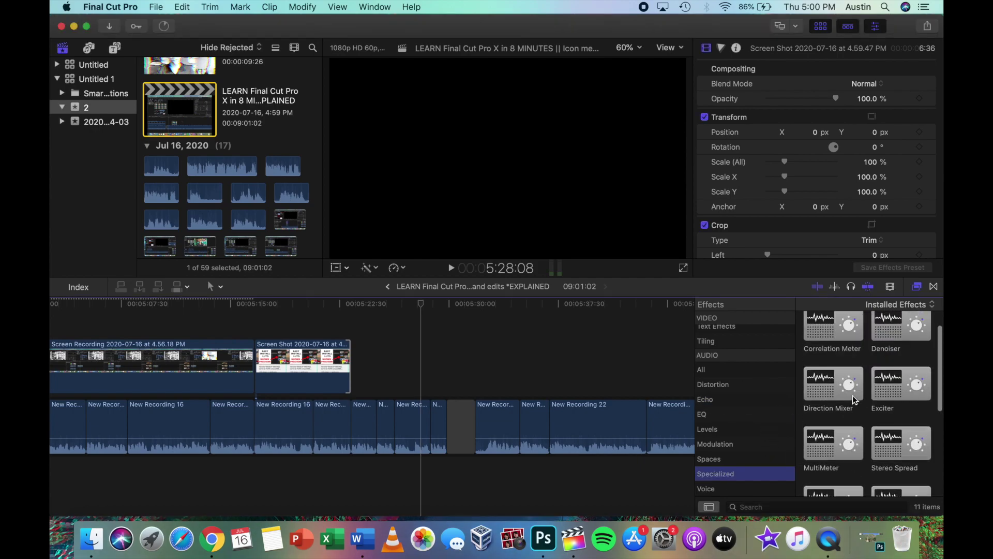
{"action": "scroll", "coordinate": [855, 399], "scroll_direction": "down", "scroll_amount": 4}
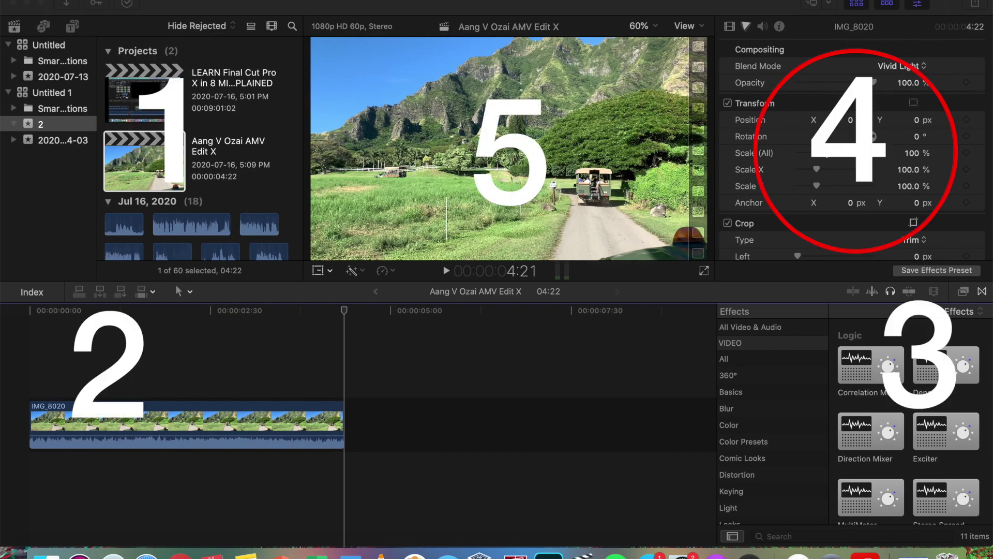
- Add Transform keyframes to IMG_8020 and set Scale to 314% near the clip's start
{"action": "left_click", "coordinate": [734, 25]}
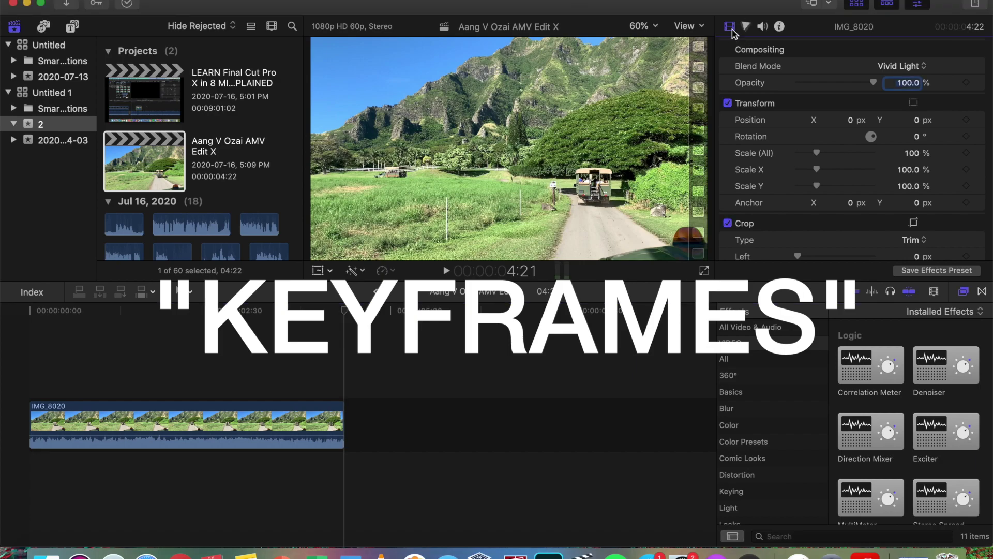
{"action": "right_click", "coordinate": [795, 106]}
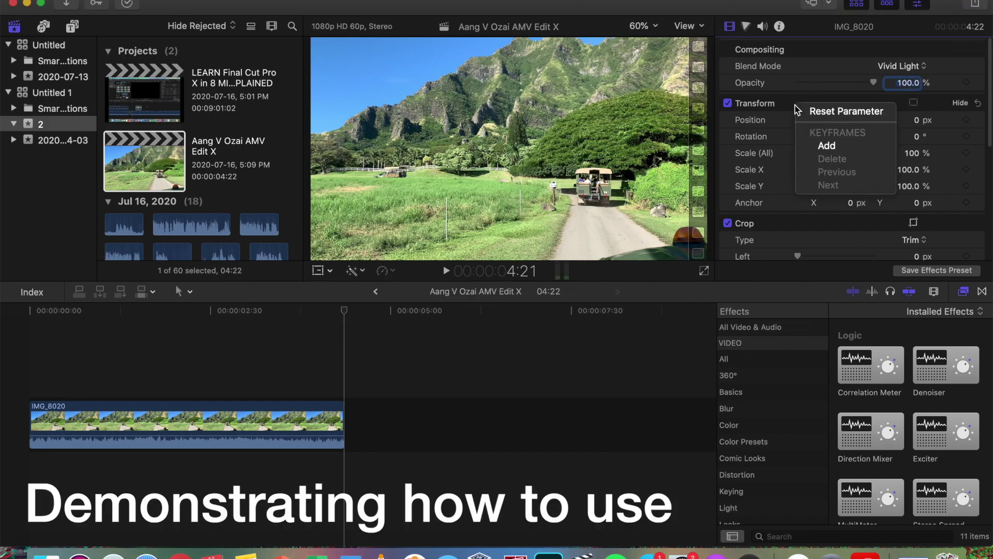
{"action": "left_click", "coordinate": [833, 146]}
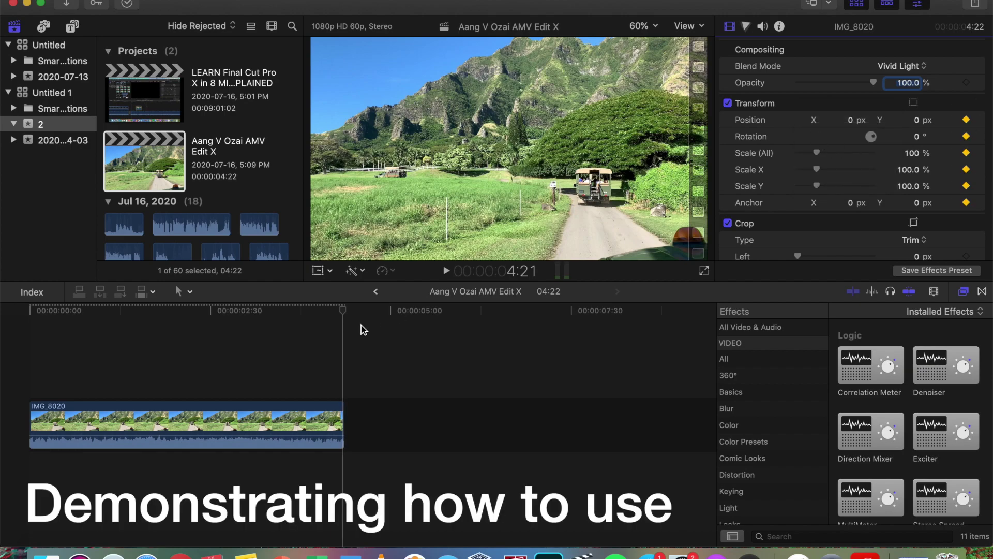
{"action": "left_click_drag", "start_coordinate": [343, 311], "coordinate": [63, 425]}
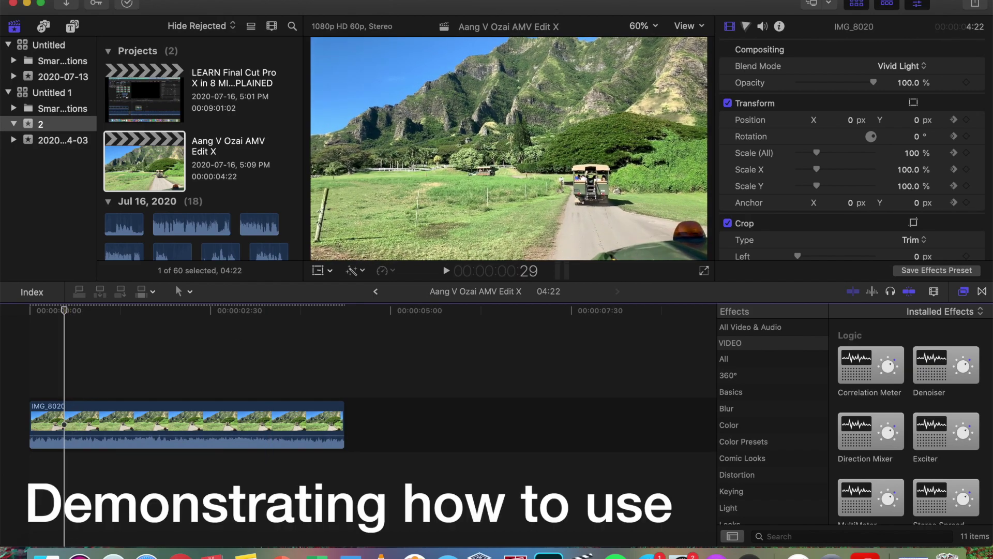
{"action": "left_click_drag", "start_coordinate": [816, 154], "coordinate": [854, 162]}
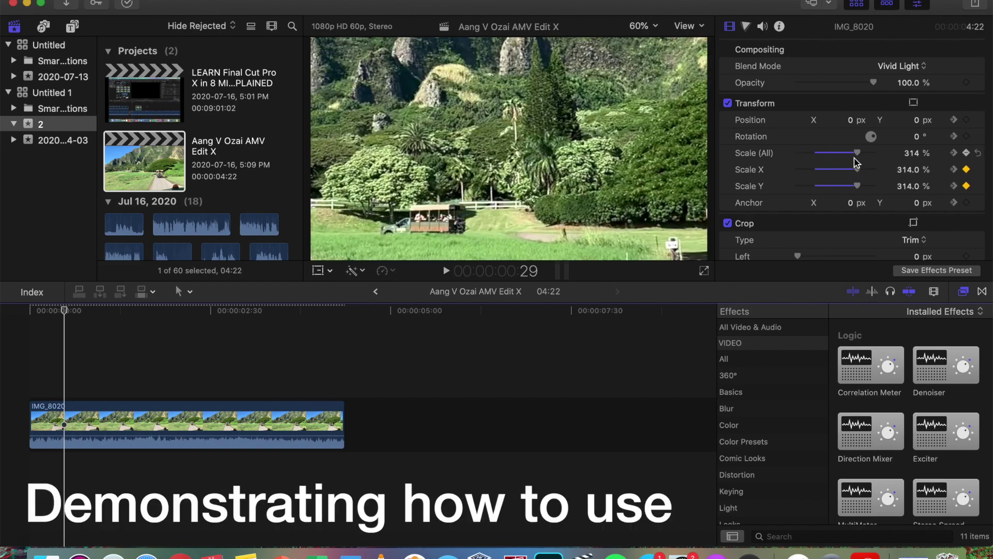
- At about 3:18, reduce the scale to roughly 99% and preview the zoom animation
{"action": "left_click", "coordinate": [269, 370]}
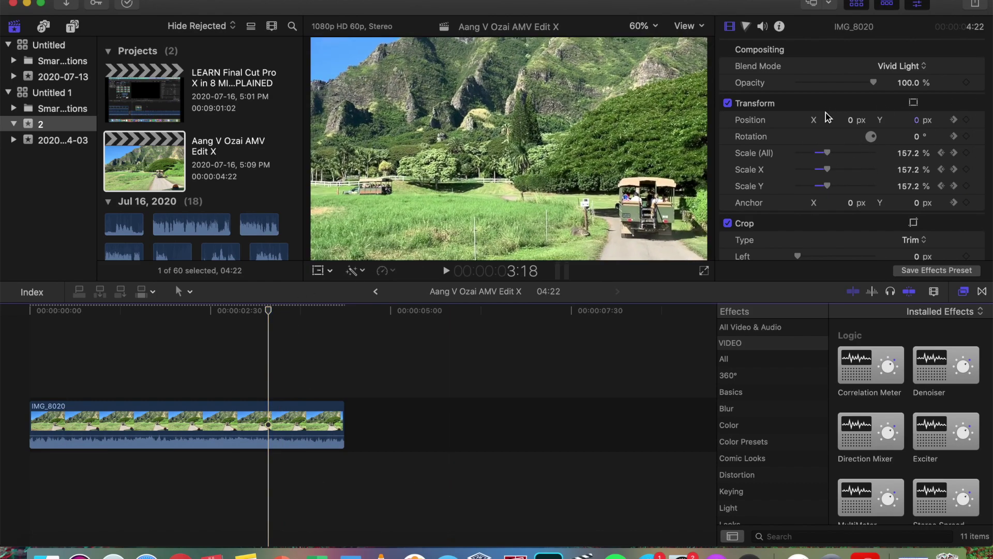
{"action": "left_click_drag", "start_coordinate": [828, 158], "coordinate": [816, 156]}
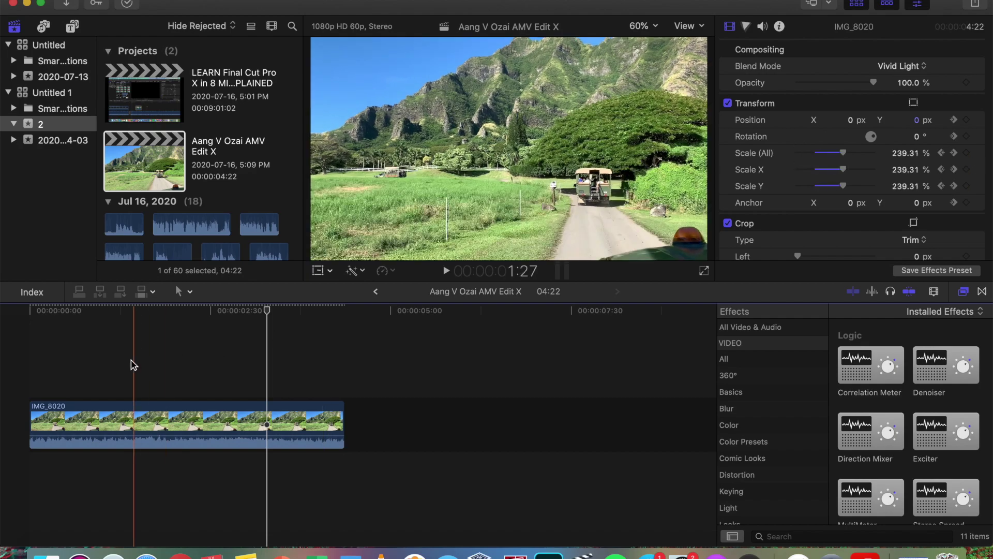
{"action": "key", "text": "space"}
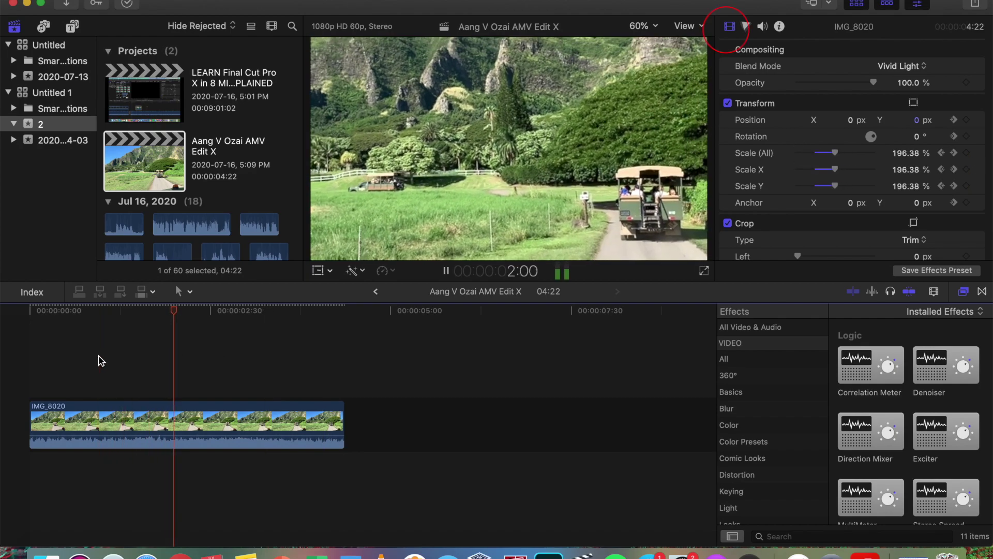
{"action": "key", "text": "space"}
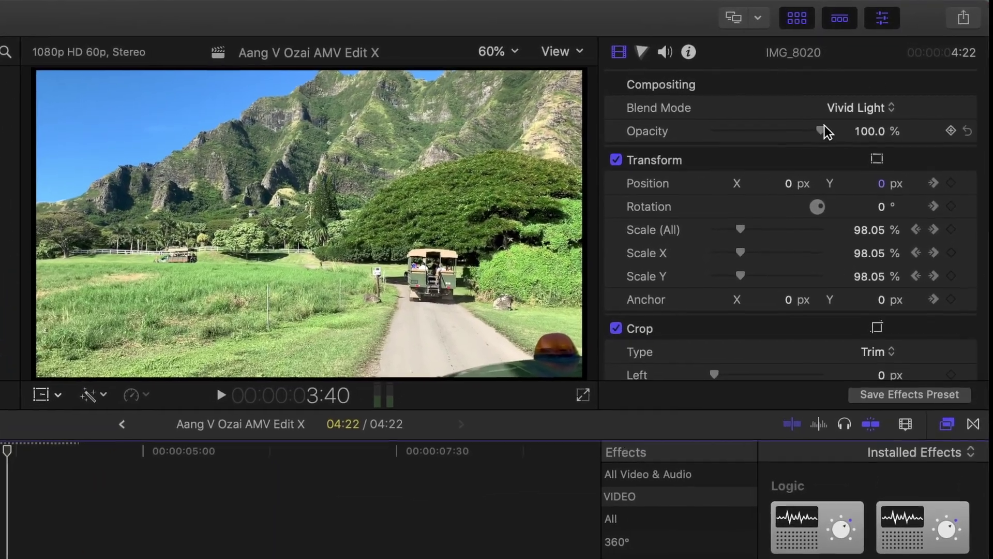
{"action": "left_click_drag", "start_coordinate": [823, 127], "coordinate": [820, 155]}
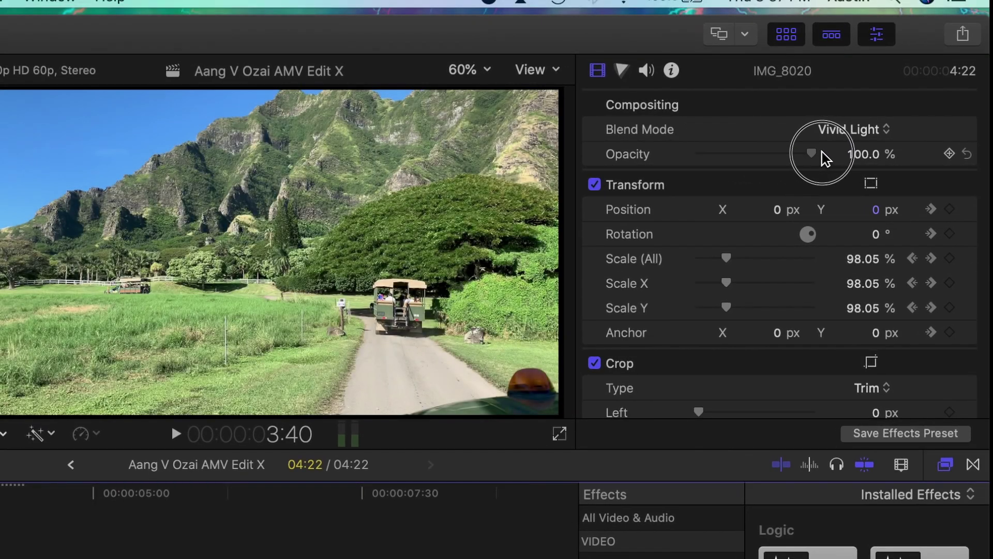
{"action": "left_click", "coordinate": [885, 130]}
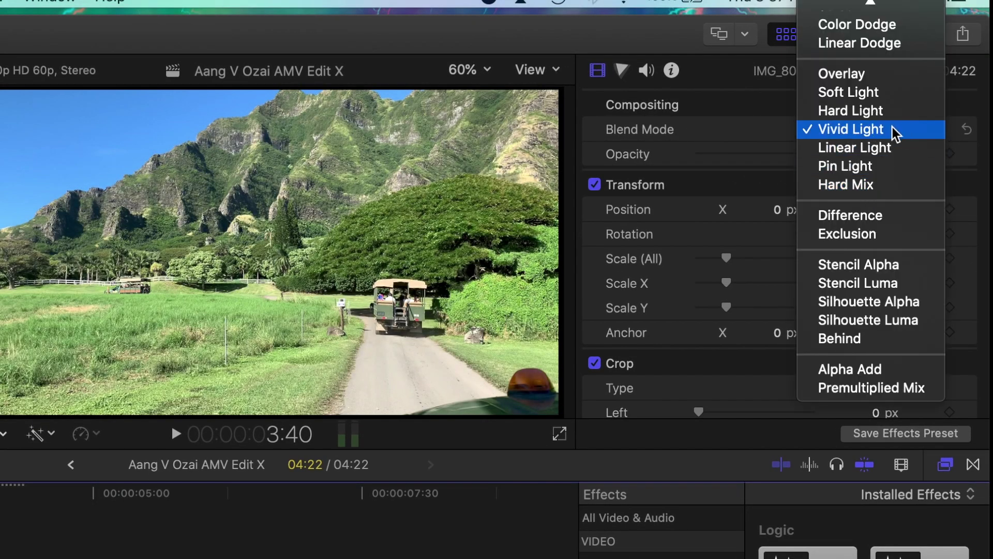
{"action": "left_click", "coordinate": [891, 129]}
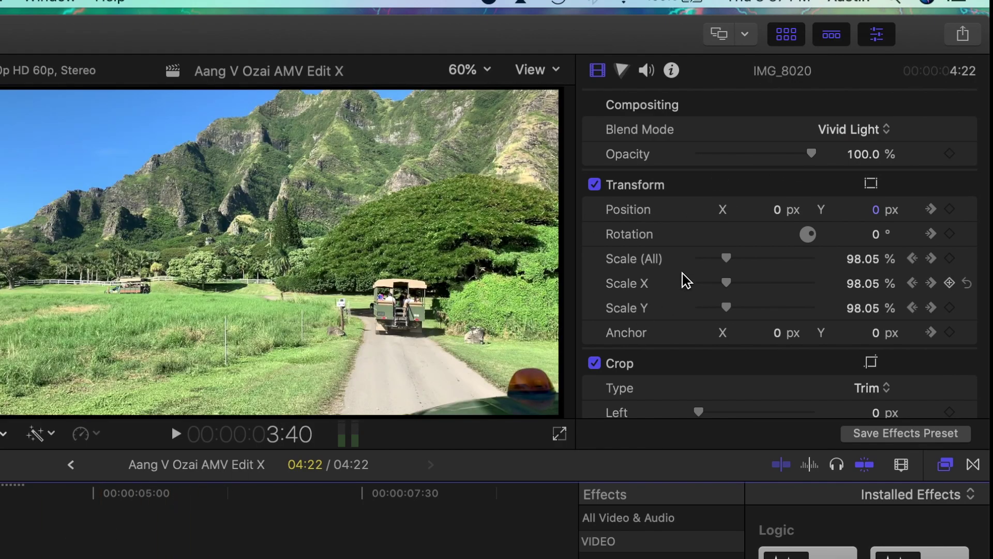
{"action": "scroll", "coordinate": [686, 279], "scroll_direction": "down", "scroll_amount": 10}
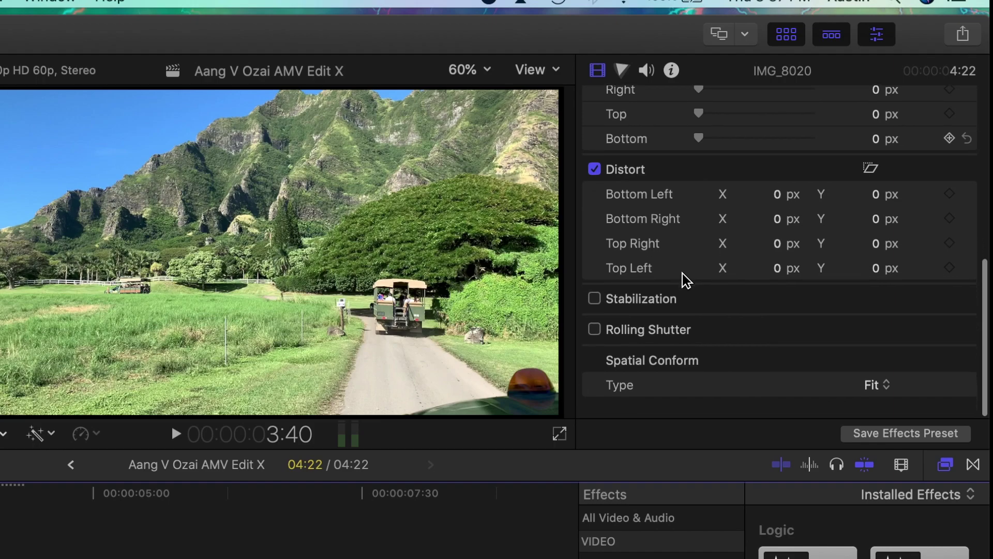
{"action": "left_click", "coordinate": [595, 308]}
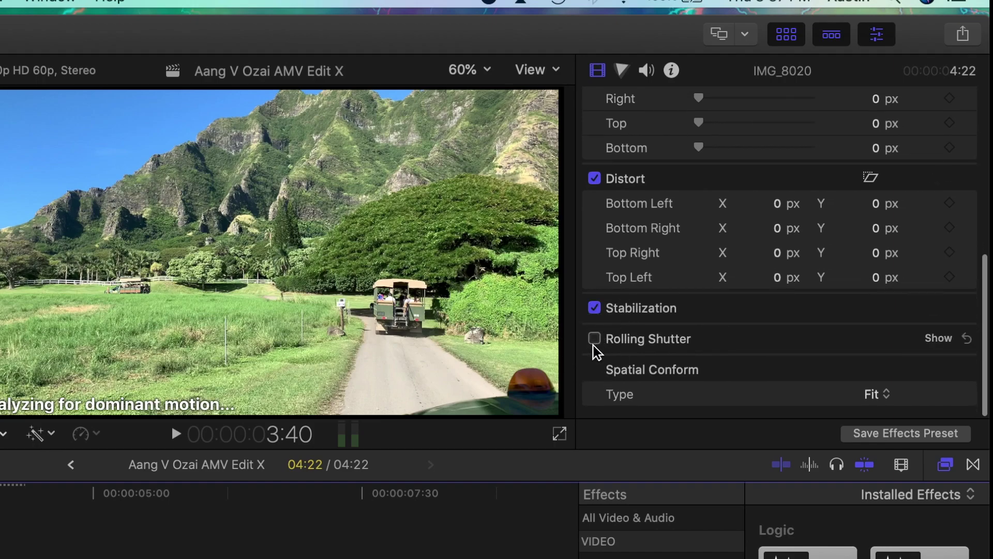
{"action": "left_click", "coordinate": [595, 308]}
{"action": "left_click", "coordinate": [595, 338]}
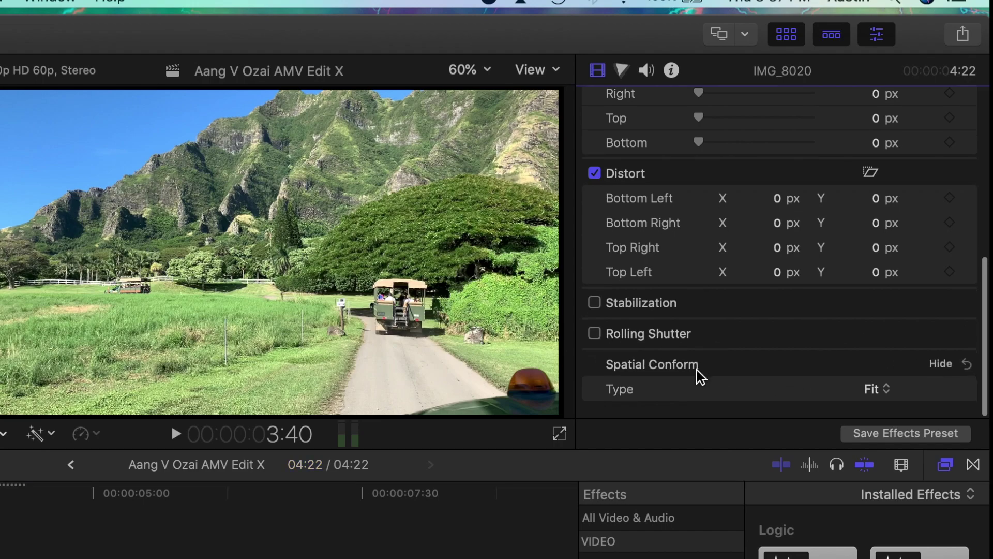
{"action": "left_click", "coordinate": [887, 395]}
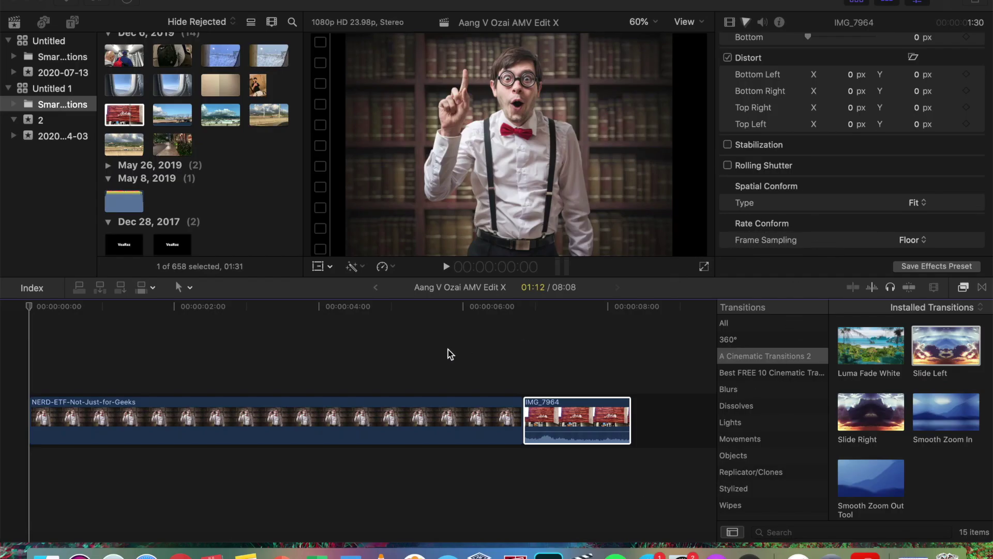
- Move the playhead into the IMG_7964 clip and play from there
{"action": "left_click", "coordinate": [506, 339]}
{"action": "left_click", "coordinate": [523, 333]}
{"action": "key", "text": "space"}
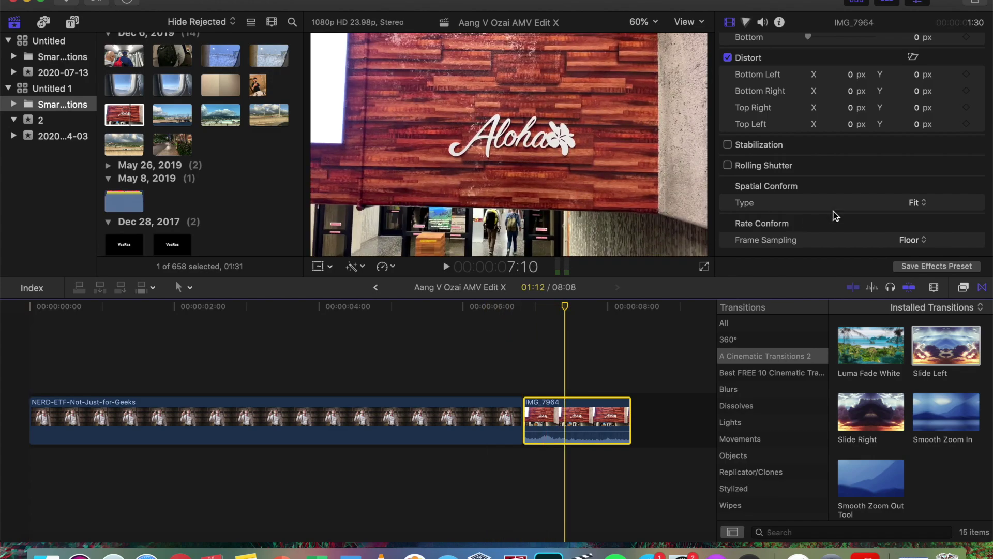
- Switch IMG_7964's frame sampling from Floor to Optical Flow
{"action": "left_click", "coordinate": [923, 242]}
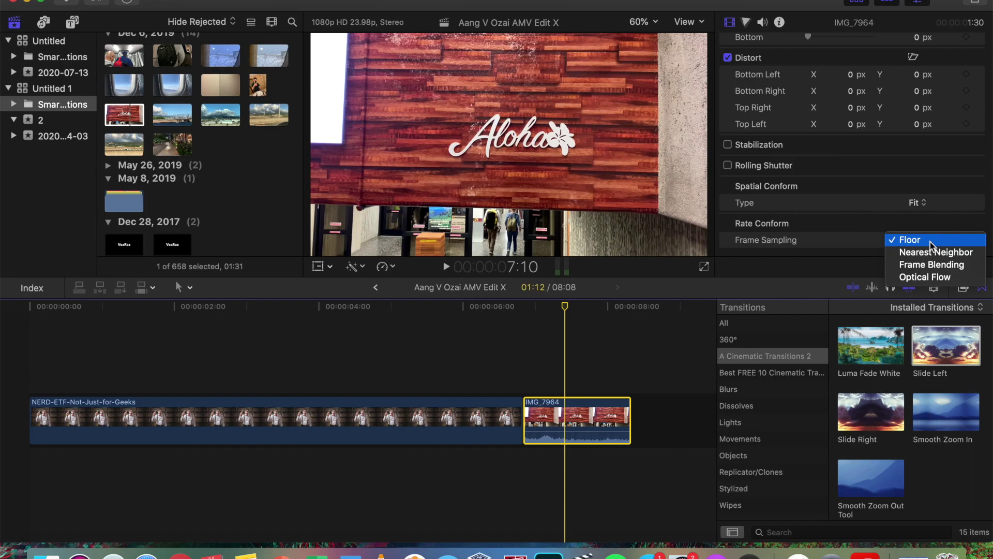
{"action": "left_click", "coordinate": [587, 406]}
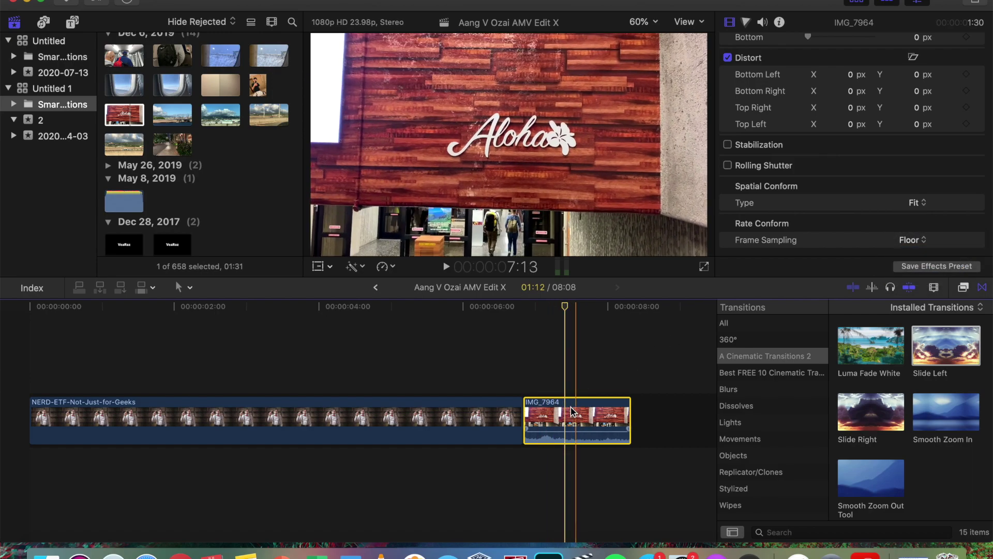
{"action": "left_click", "coordinate": [924, 240]}
{"action": "left_click", "coordinate": [924, 277]}
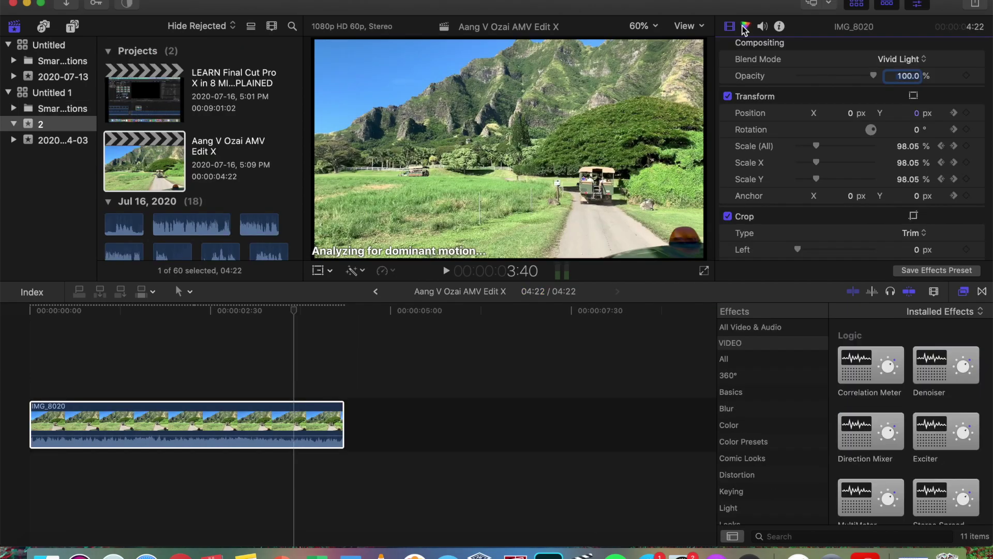
- Review IMG_8020's colour and audio settings in the inspector
{"action": "key", "text": "super+6"}
{"action": "scroll", "coordinate": [826, 162], "scroll_direction": "down", "scroll_amount": 3}
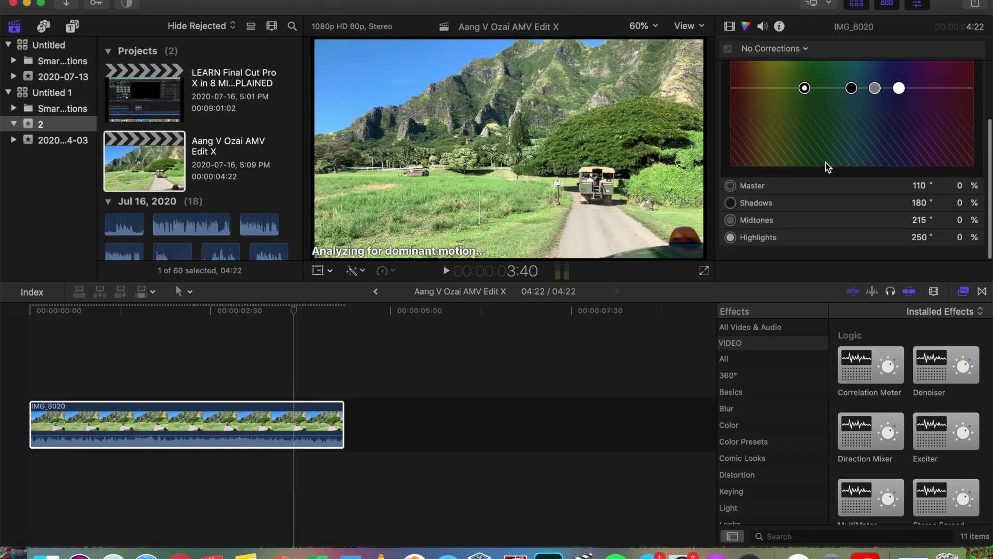
{"action": "scroll", "coordinate": [826, 164], "scroll_direction": "up", "scroll_amount": 3}
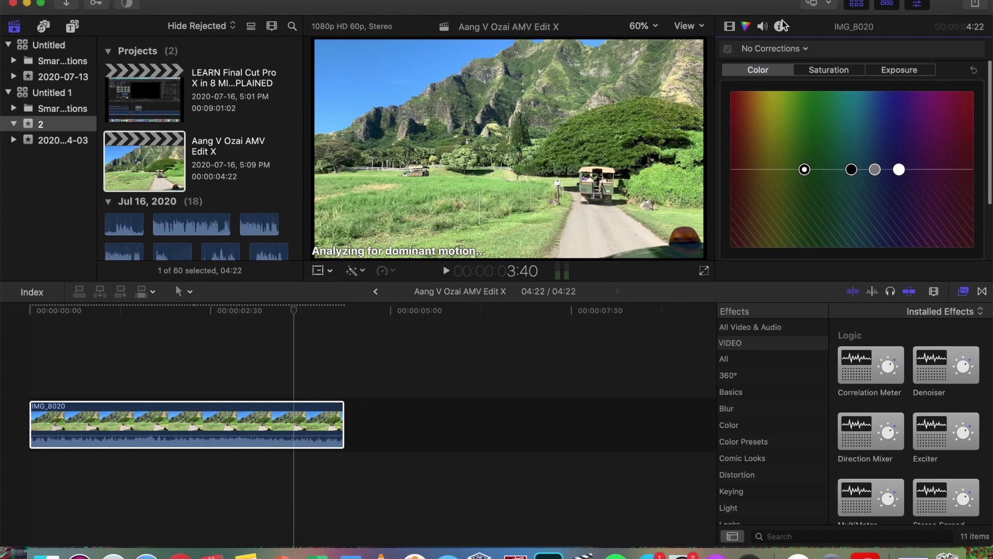
{"action": "left_click", "coordinate": [762, 27]}
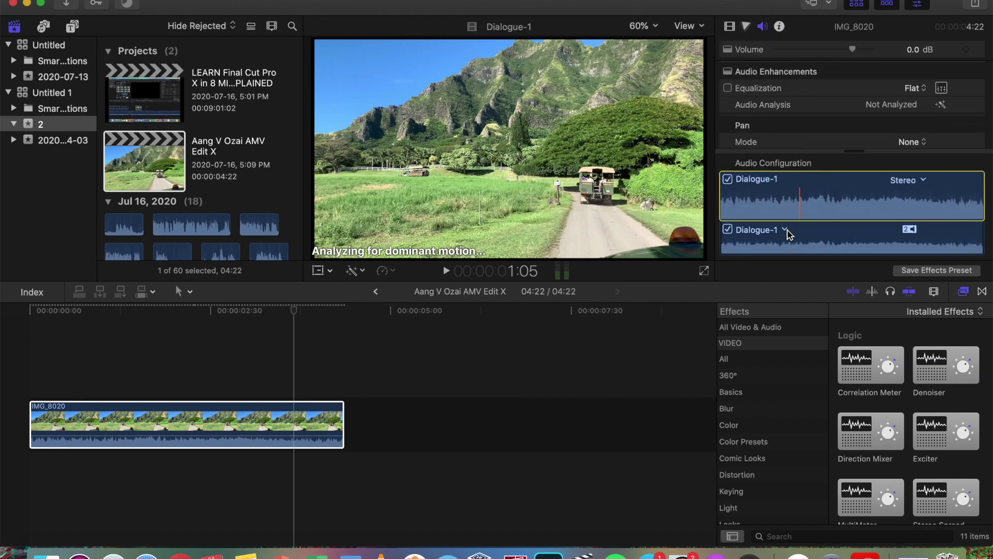
{"action": "scroll", "coordinate": [818, 113], "scroll_direction": "up", "scroll_amount": 1}
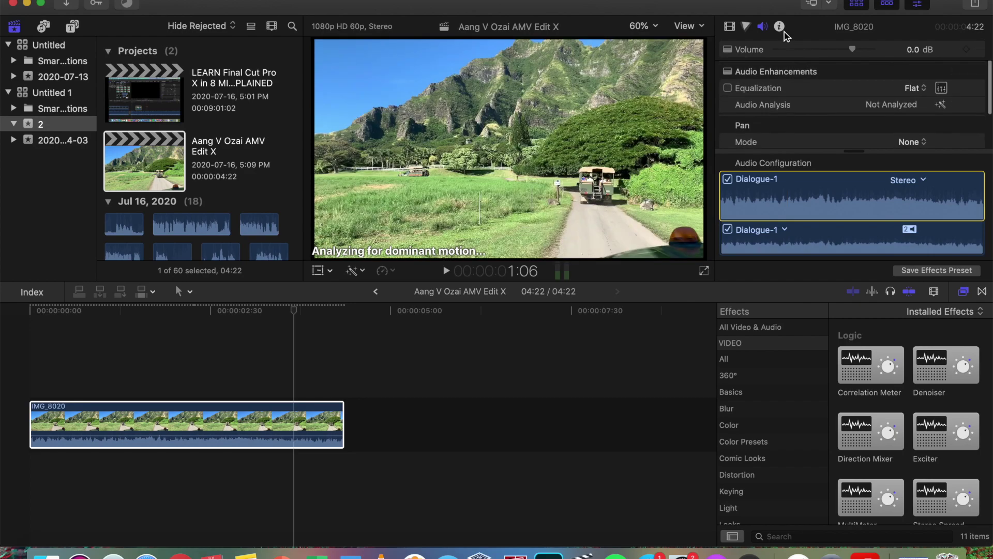
- Scroll through IMG_8020's file info, then show its compositing, transform and crop settings
{"action": "left_click", "coordinate": [780, 28]}
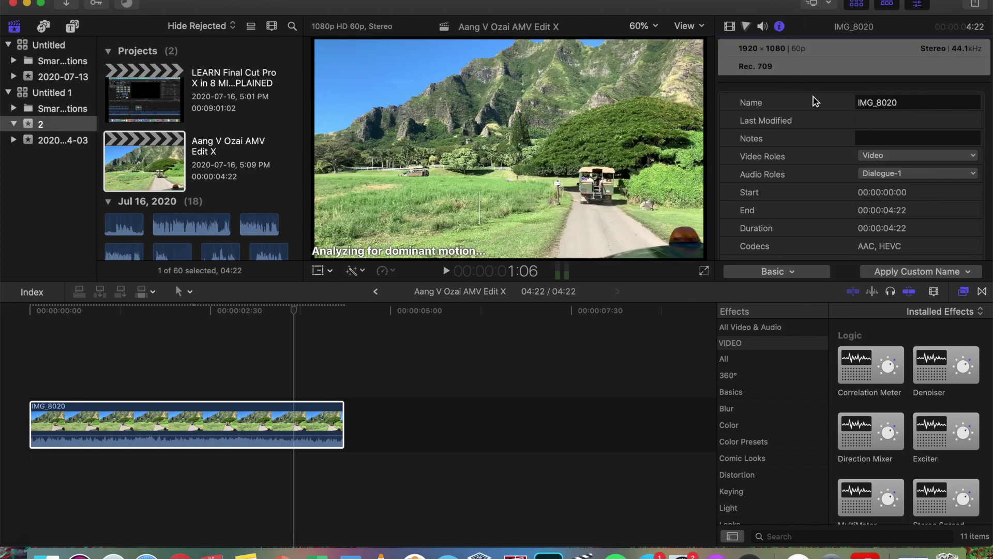
{"action": "scroll", "coordinate": [831, 201], "scroll_direction": "down", "scroll_amount": 3}
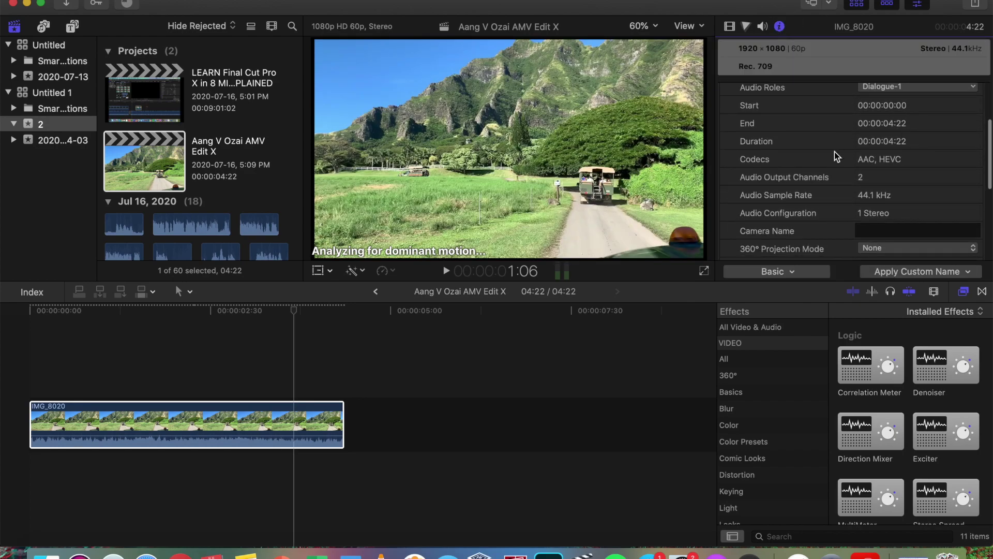
{"action": "scroll", "coordinate": [791, 156], "scroll_direction": "down", "scroll_amount": 5}
{"action": "scroll", "coordinate": [835, 184], "scroll_direction": "down", "scroll_amount": 3}
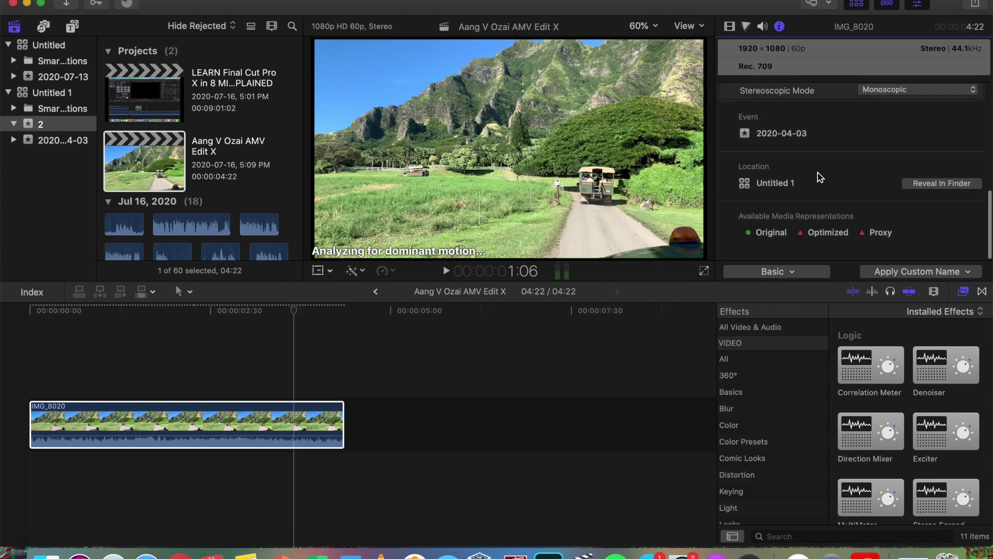
{"action": "left_click", "coordinate": [730, 26]}
{"action": "left_click", "coordinate": [266, 406]}
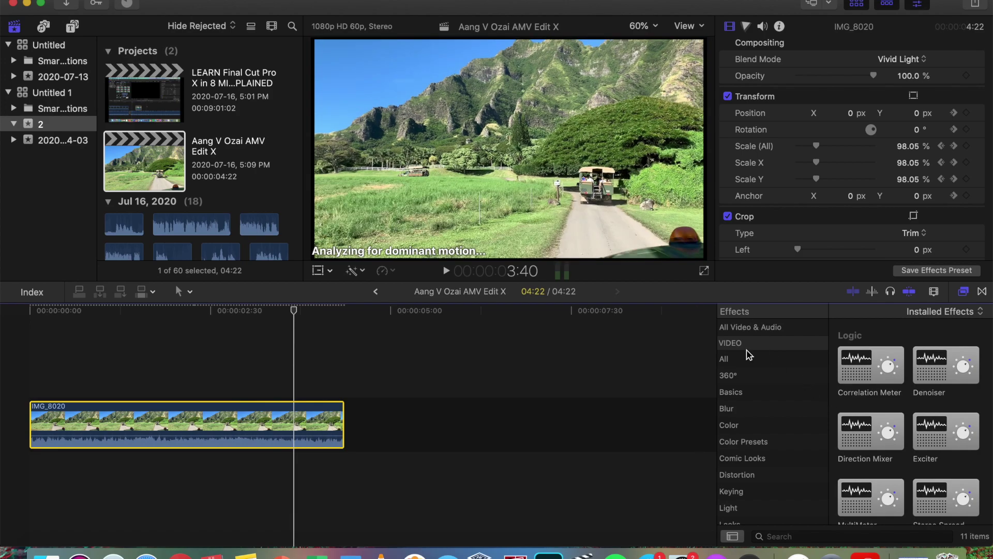
- Apply the Basics effect Crisp Contrast to IMG_8020 and preview it from near its start
{"action": "left_click", "coordinate": [752, 391]}
{"action": "left_click_drag", "start_coordinate": [869, 369], "coordinate": [263, 422]}
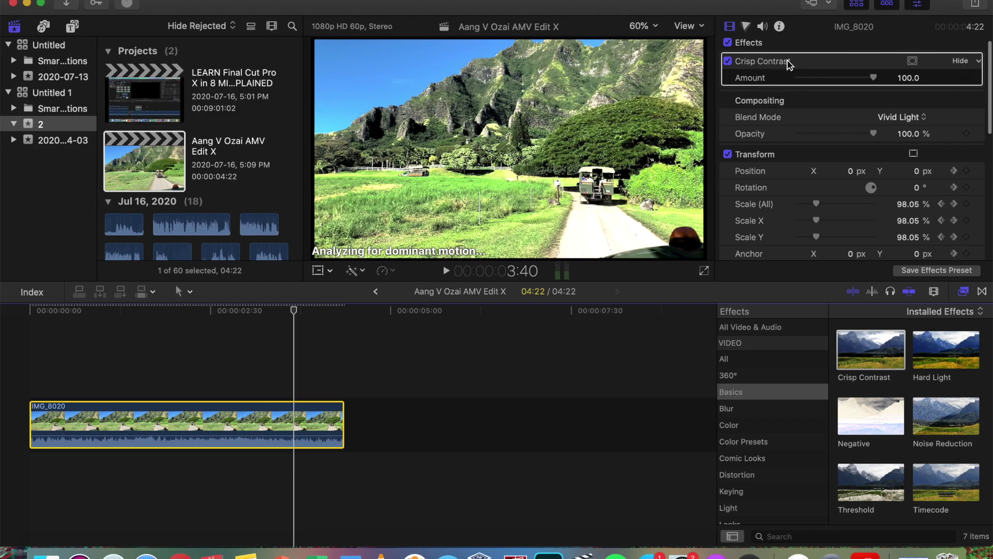
{"action": "left_click", "coordinate": [118, 391]}
{"action": "key", "text": "space"}
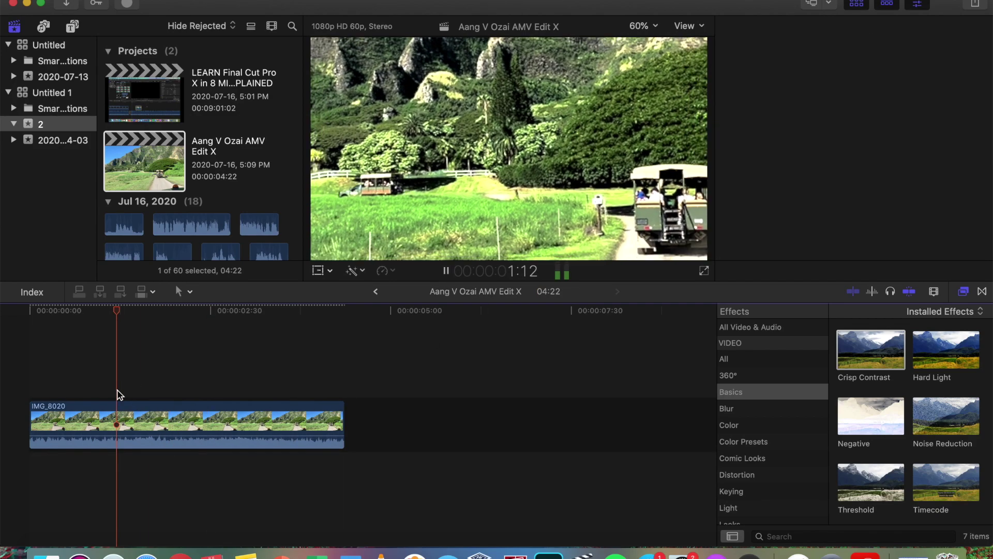
{"action": "key", "text": "super+4"}
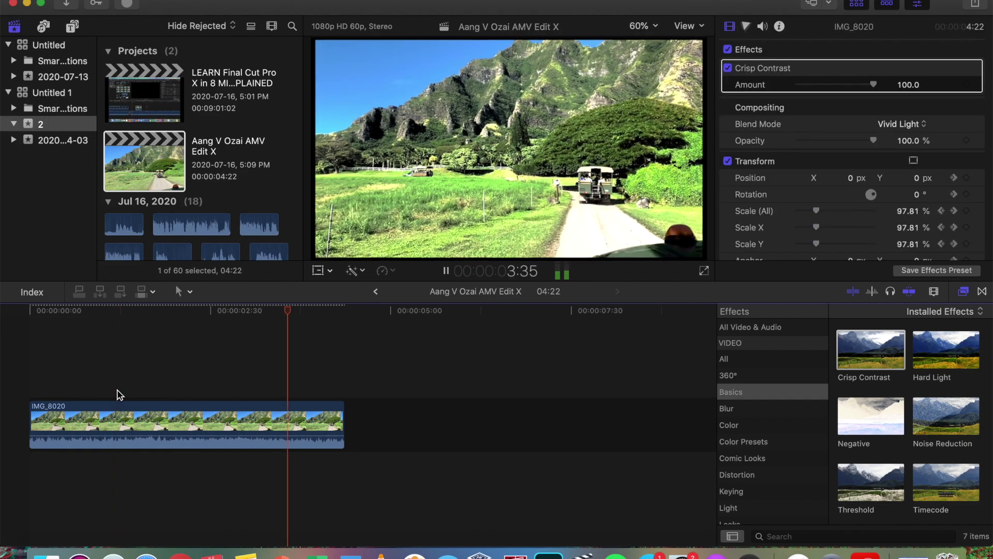
{"action": "left_click", "coordinate": [183, 380]}
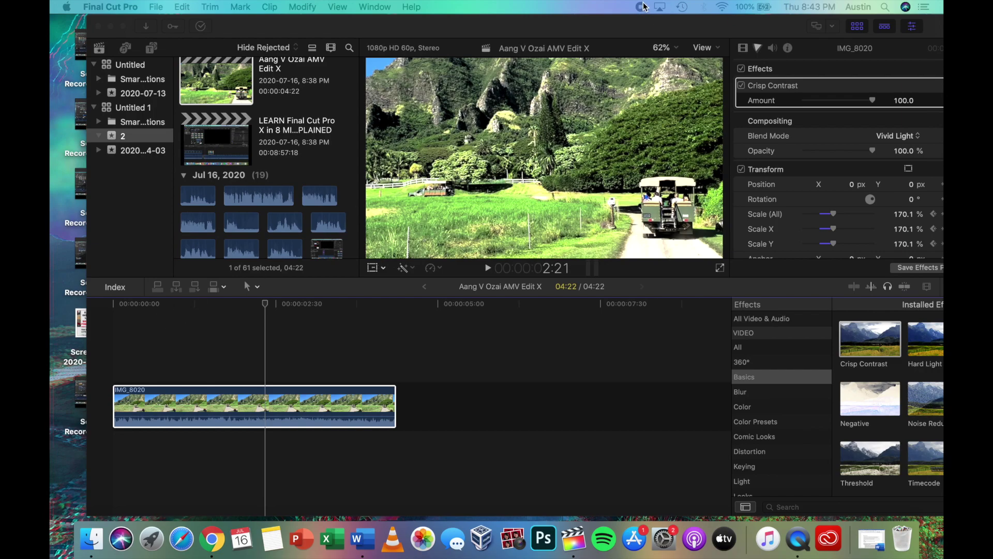
{"action": "left_click", "coordinate": [830, 137]}
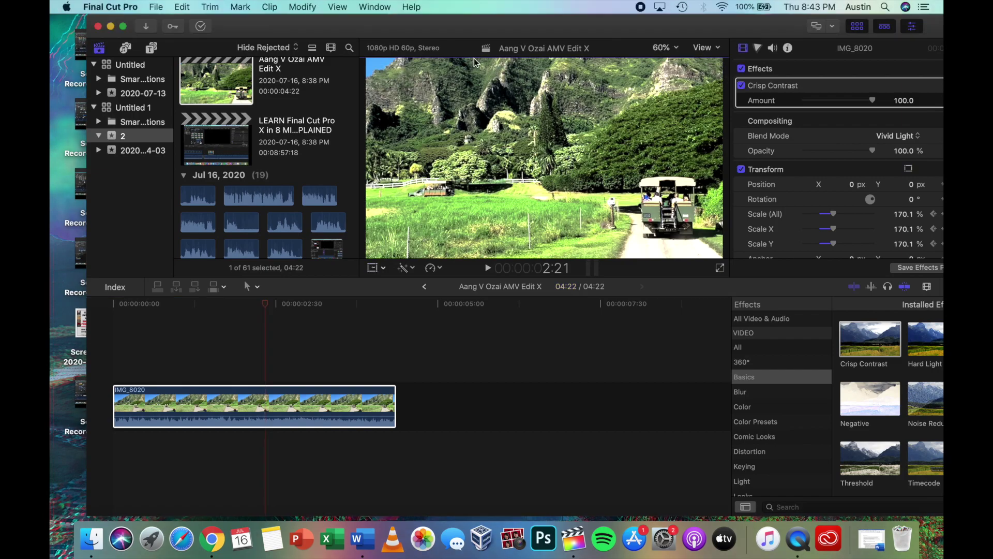
{"action": "left_click", "coordinate": [672, 48]}
{"action": "left_click", "coordinate": [675, 110]}
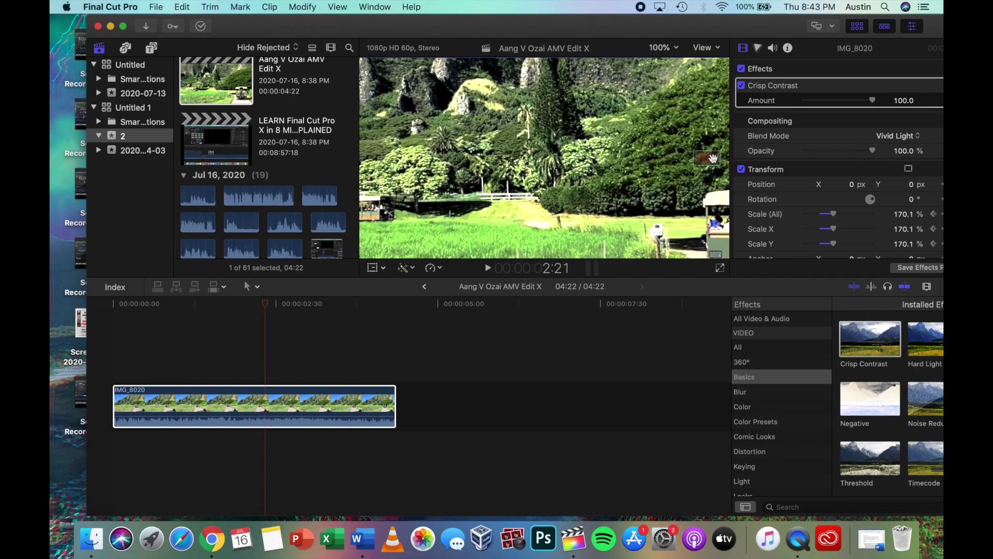
{"action": "left_click", "coordinate": [679, 46]}
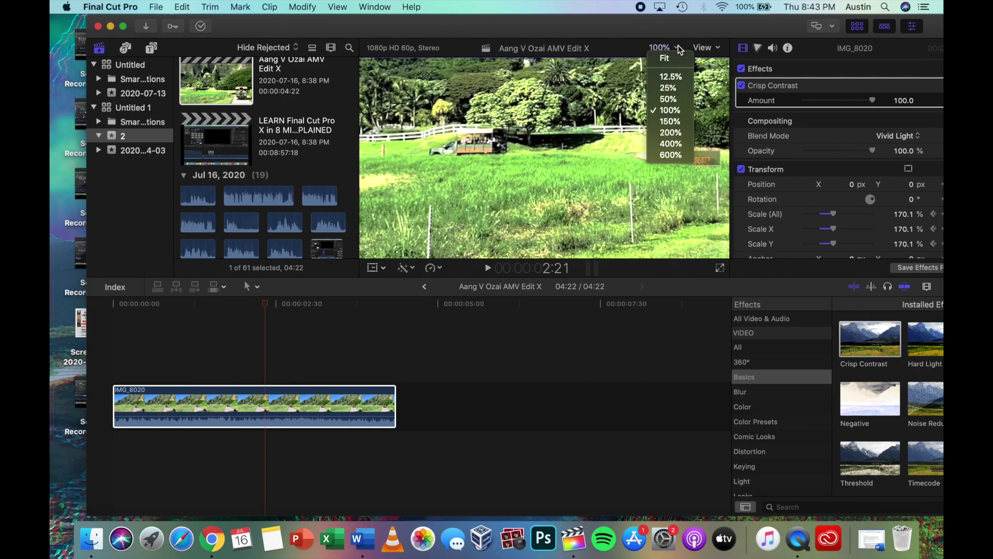
{"action": "left_click", "coordinate": [675, 61]}
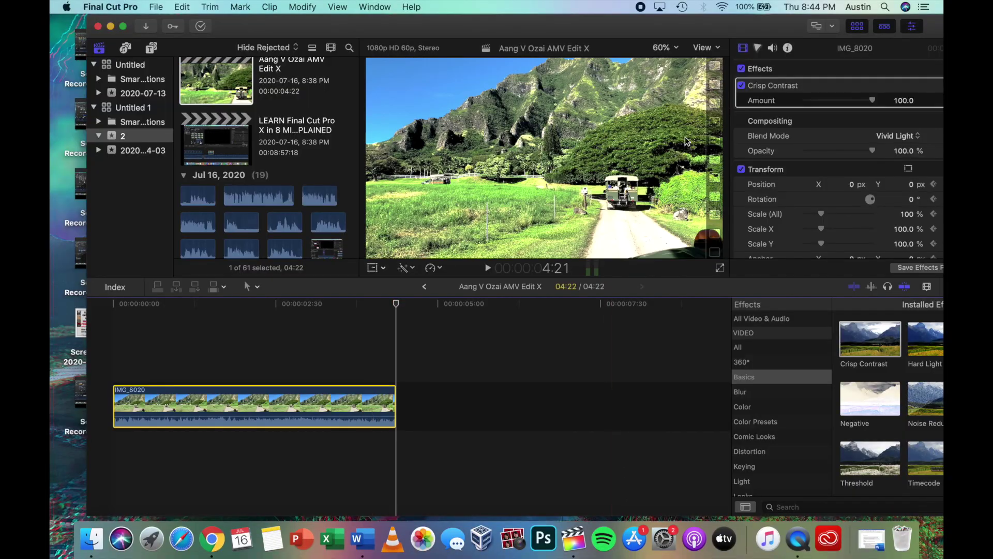
- Browse the viewer's Retime, Enhancements and Transform menus
{"action": "left_click", "coordinate": [440, 269]}
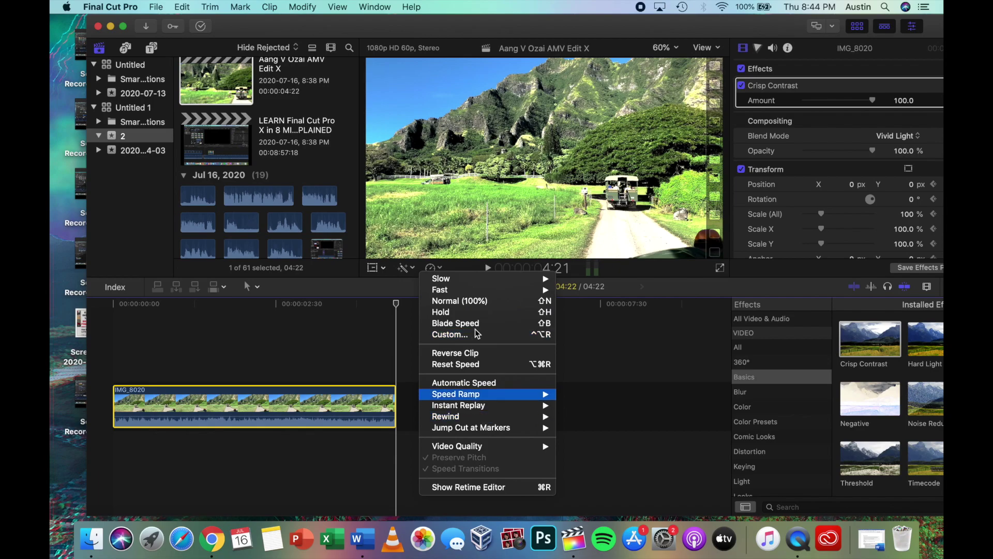
{"action": "left_click", "coordinate": [416, 266]}
{"action": "left_click", "coordinate": [416, 265]}
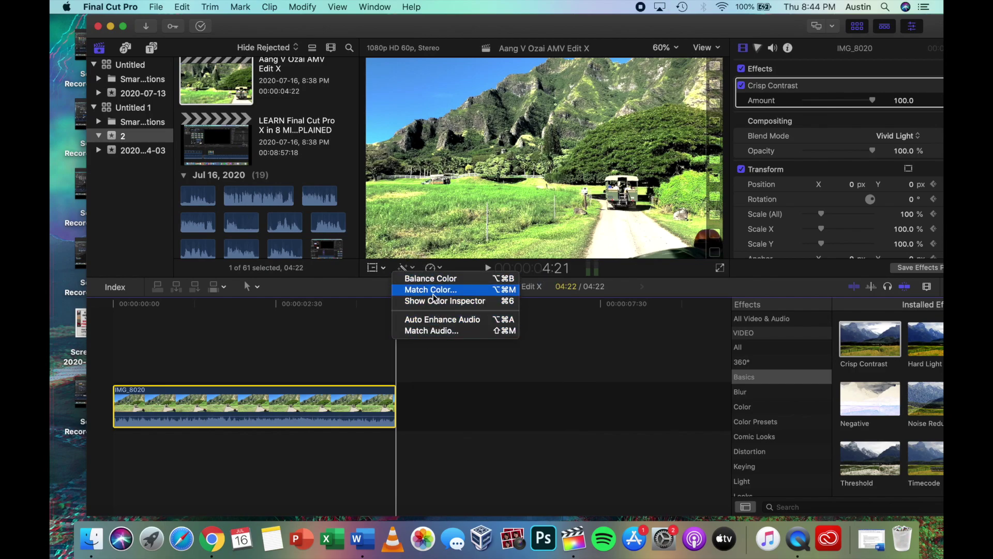
{"action": "left_click", "coordinate": [384, 268]}
{"action": "left_click", "coordinate": [384, 268]}
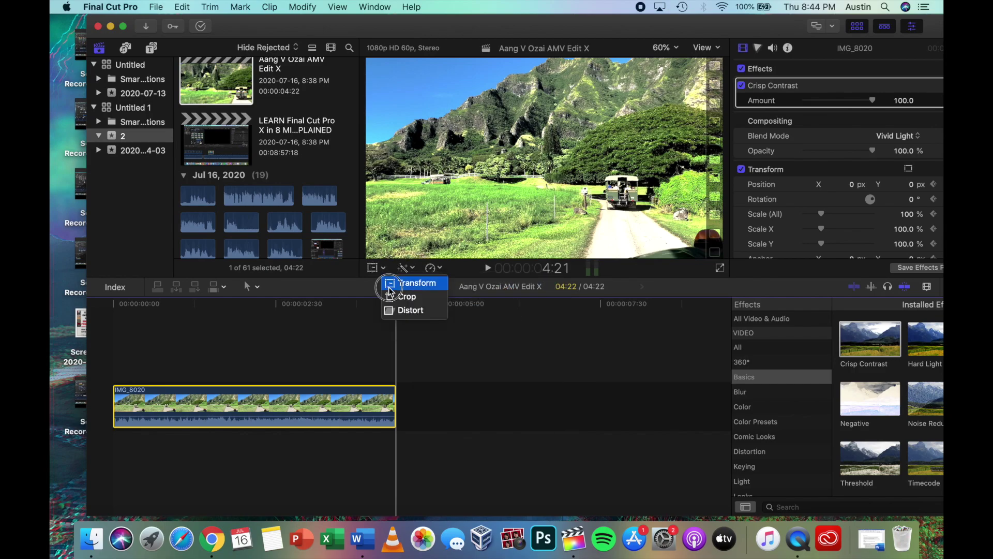
- Drag IMG_8020's picture upward in the viewer to about X 281.7, Y 1410.4 px
{"action": "left_click", "coordinate": [414, 283]}
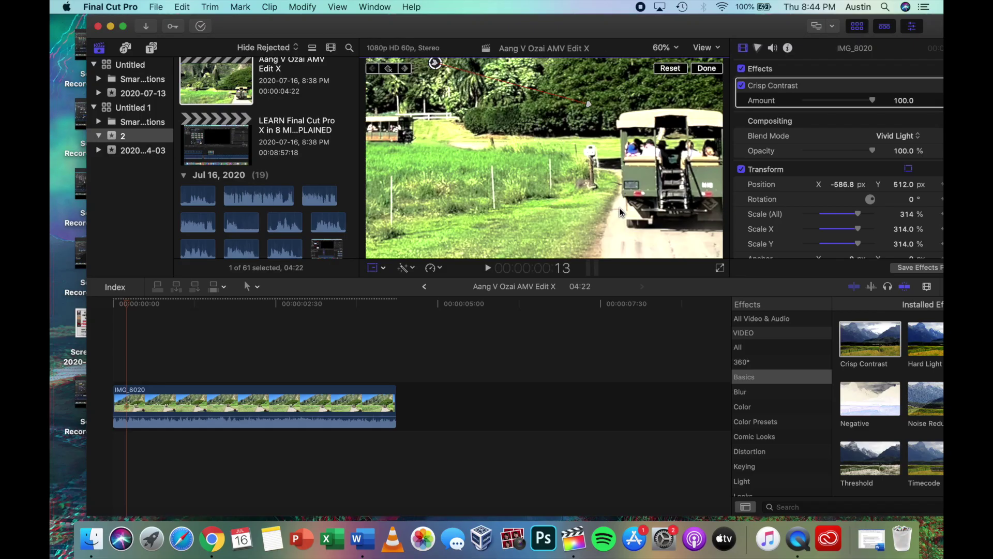
{"action": "left_click_drag", "start_coordinate": [619, 207], "coordinate": [691, 88]}
{"action": "left_click", "coordinate": [707, 69]}
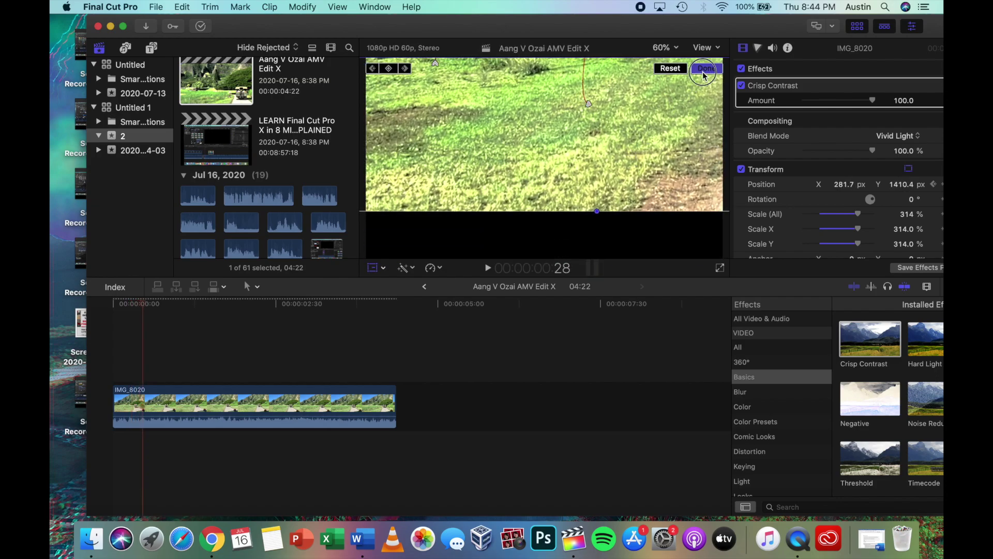